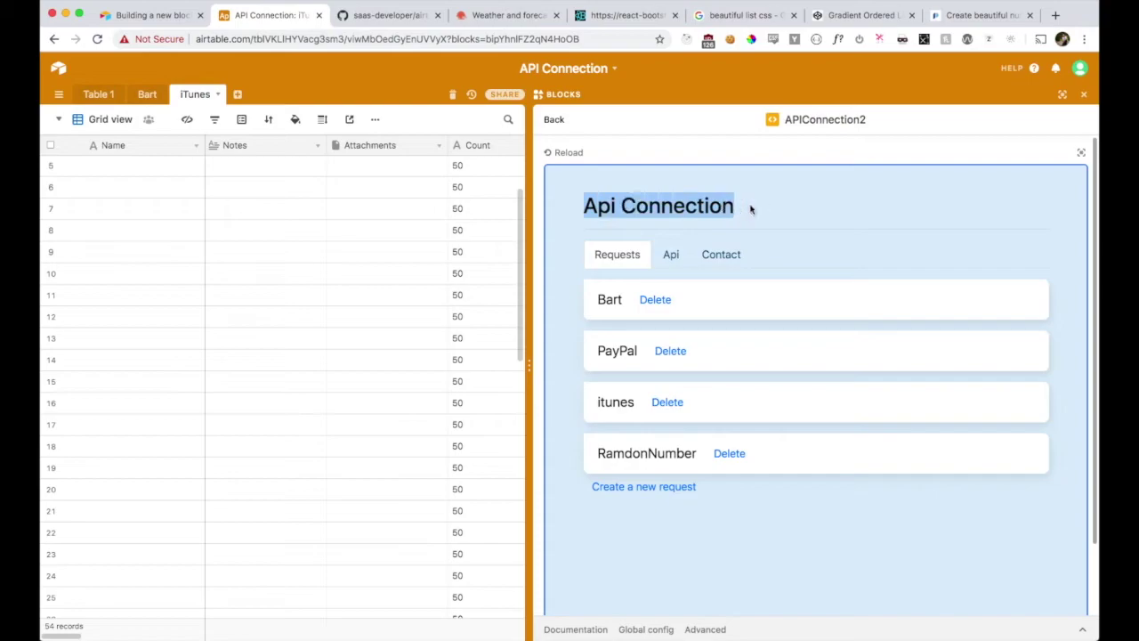
- Switch to the Airtable Blocks developer guides and review "Building a new block", including the section on starting from an existing block
left_click(750, 210)
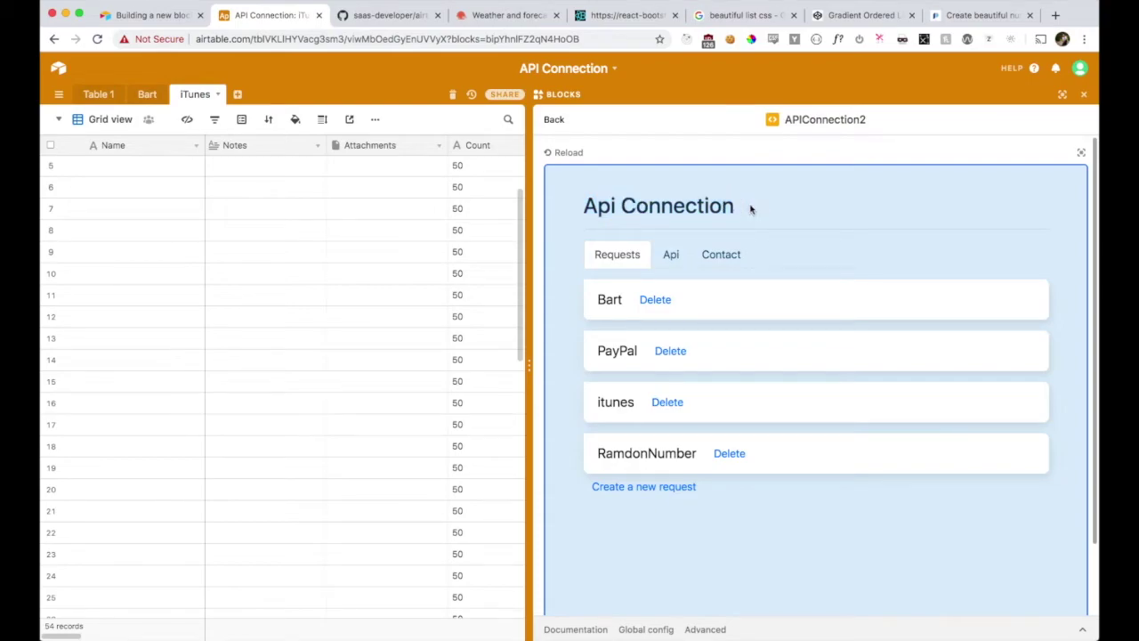
left_click(156, 15)
left_click_drag(135, 39, 271, 39)
left_click(289, 157)
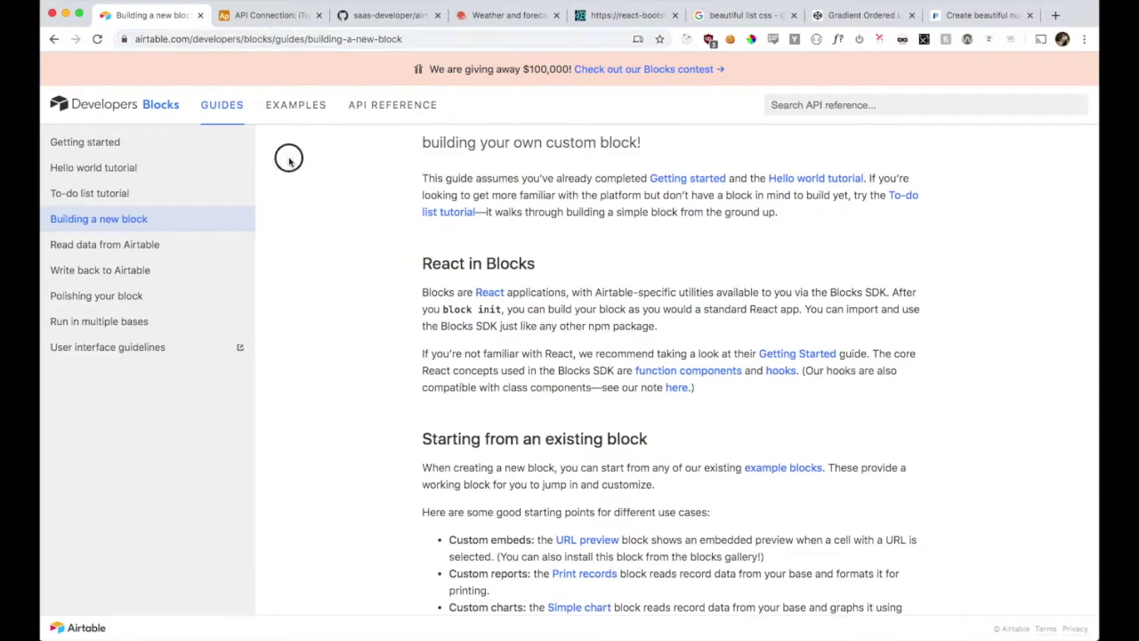
left_click(224, 106)
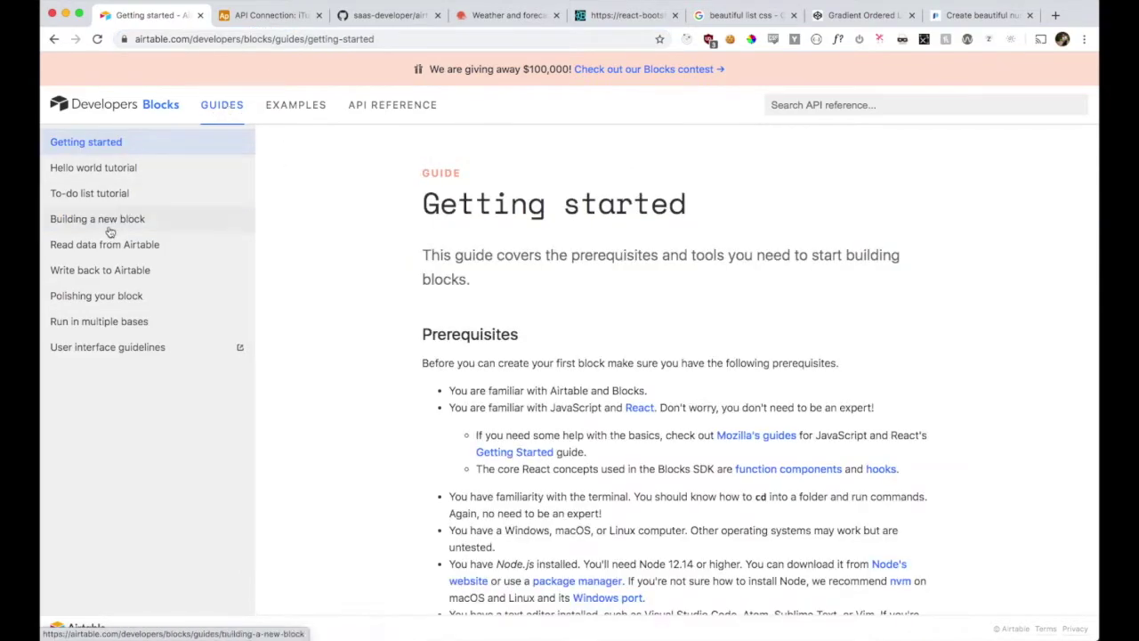
left_click(108, 229)
scroll(543, 481, "down", 5)
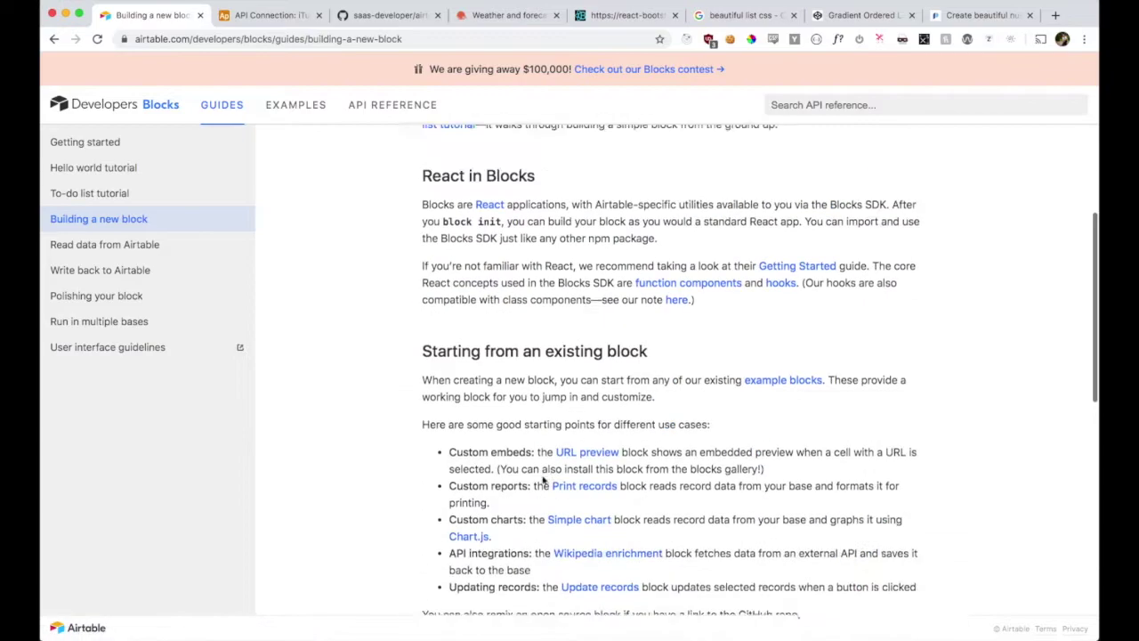
left_click_drag(418, 322, 666, 321)
left_click(667, 327)
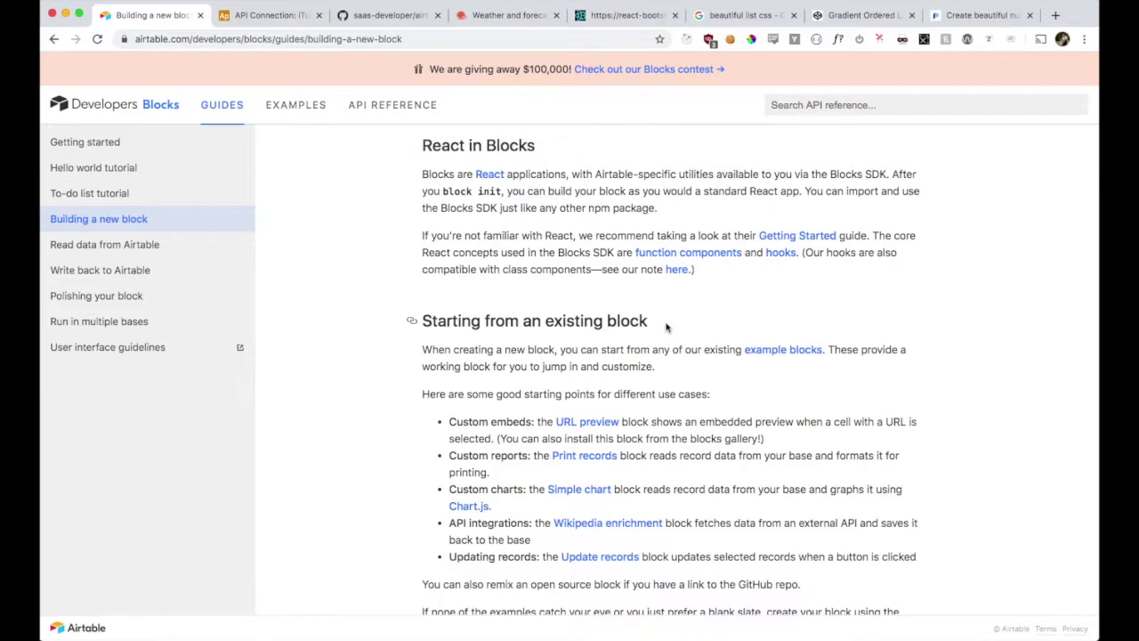
- Switch to GitHub and look over the airtable-api-connection repository
left_click(398, 15)
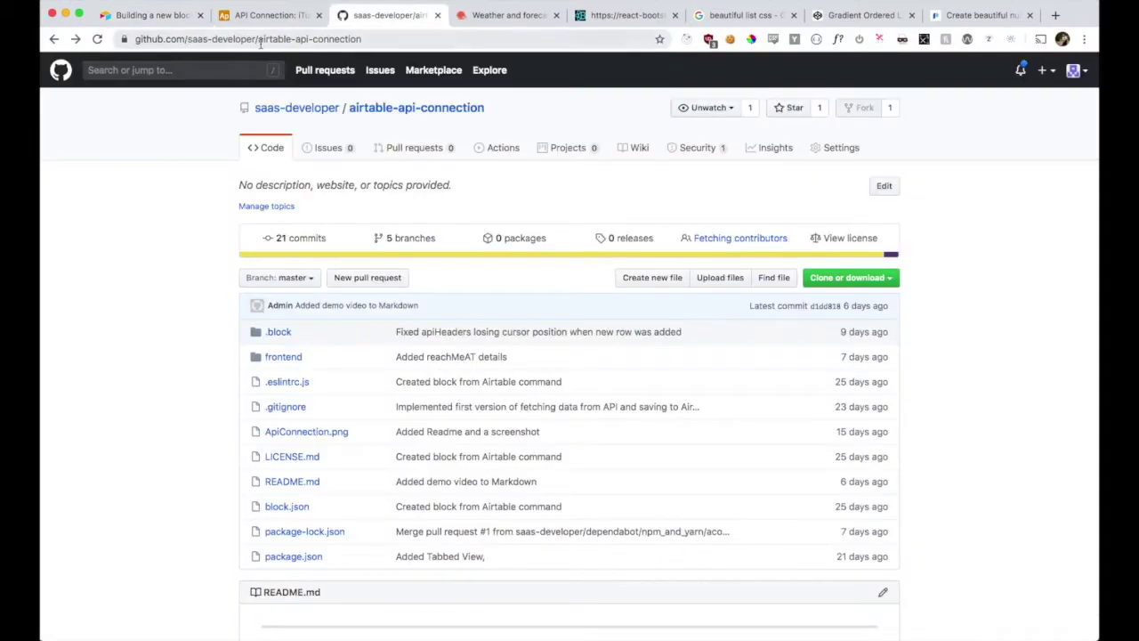
left_click_drag(260, 39, 364, 39)
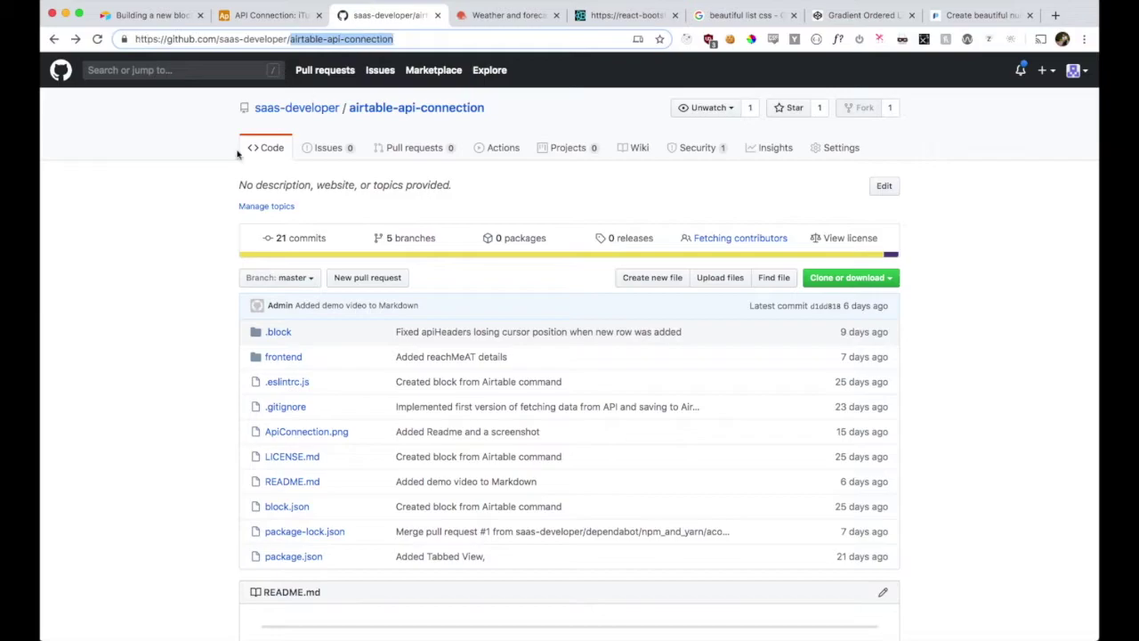
left_click(100, 264)
triple_click(115, 297)
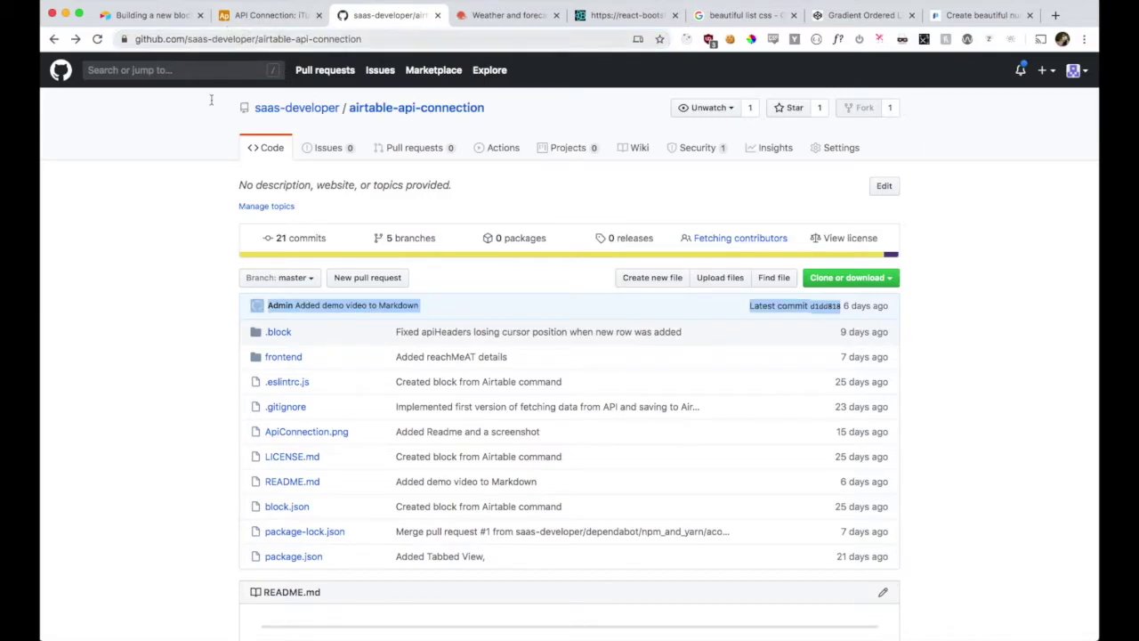
left_click(169, 318)
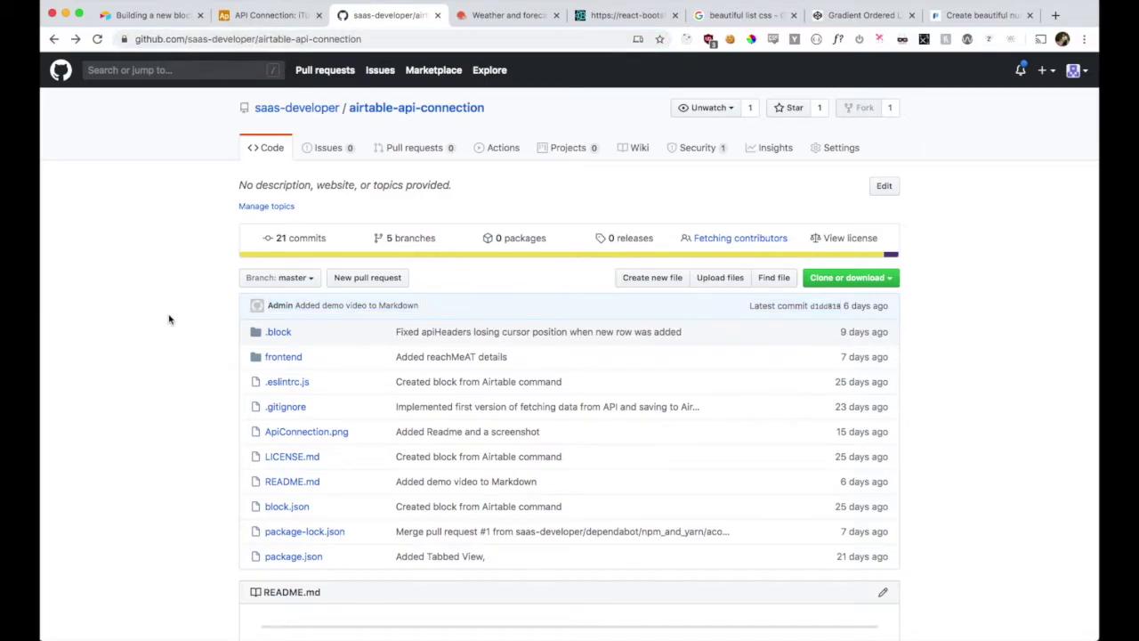
- Switch to the Airtable API Connection base, start a new request in the block and look over its URL, header, table and name fields
left_click(265, 17)
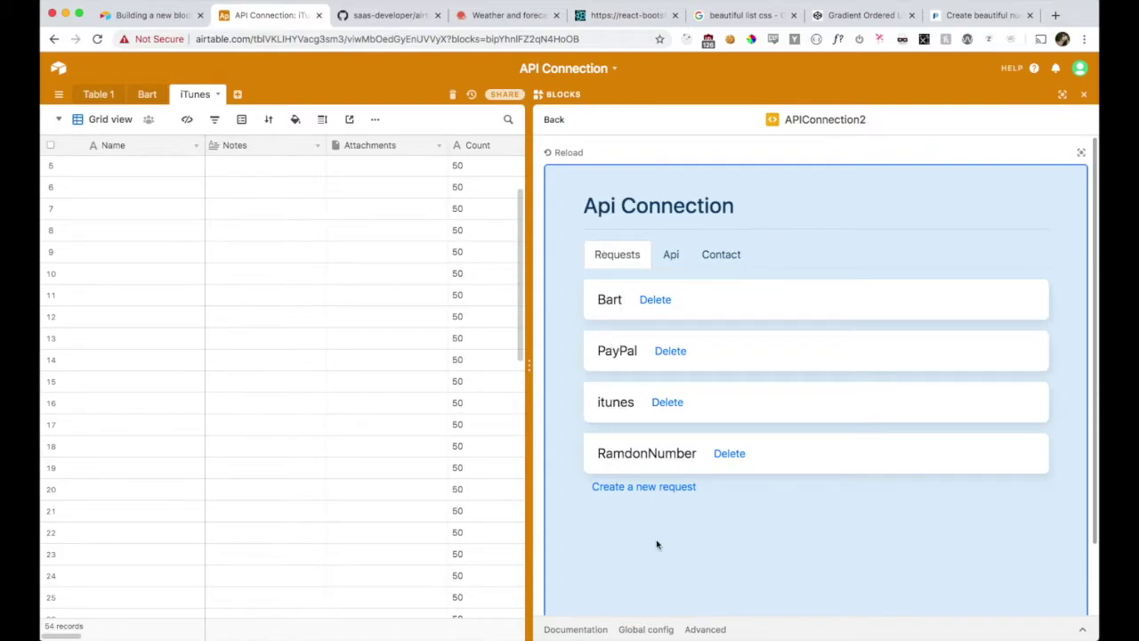
left_click(654, 492)
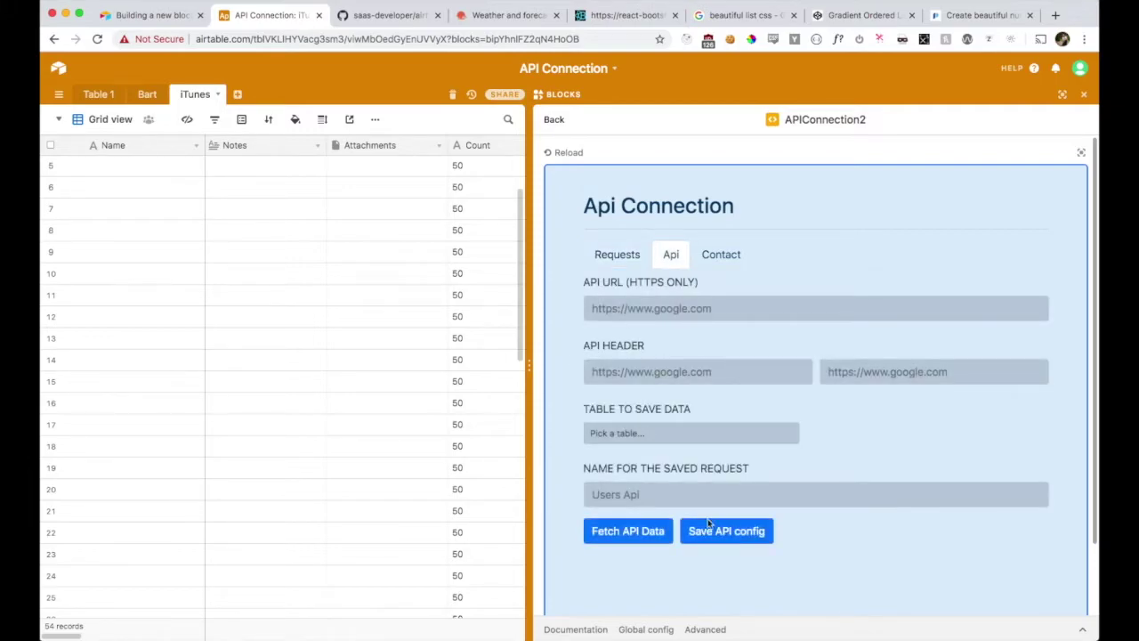
left_click(635, 308)
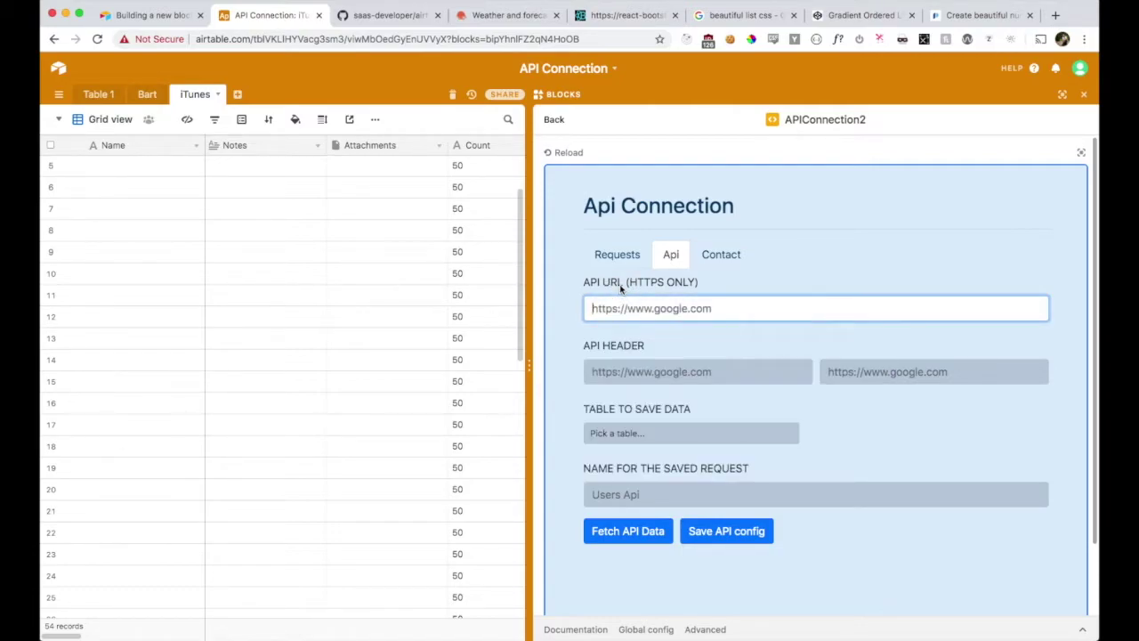
left_click(710, 371)
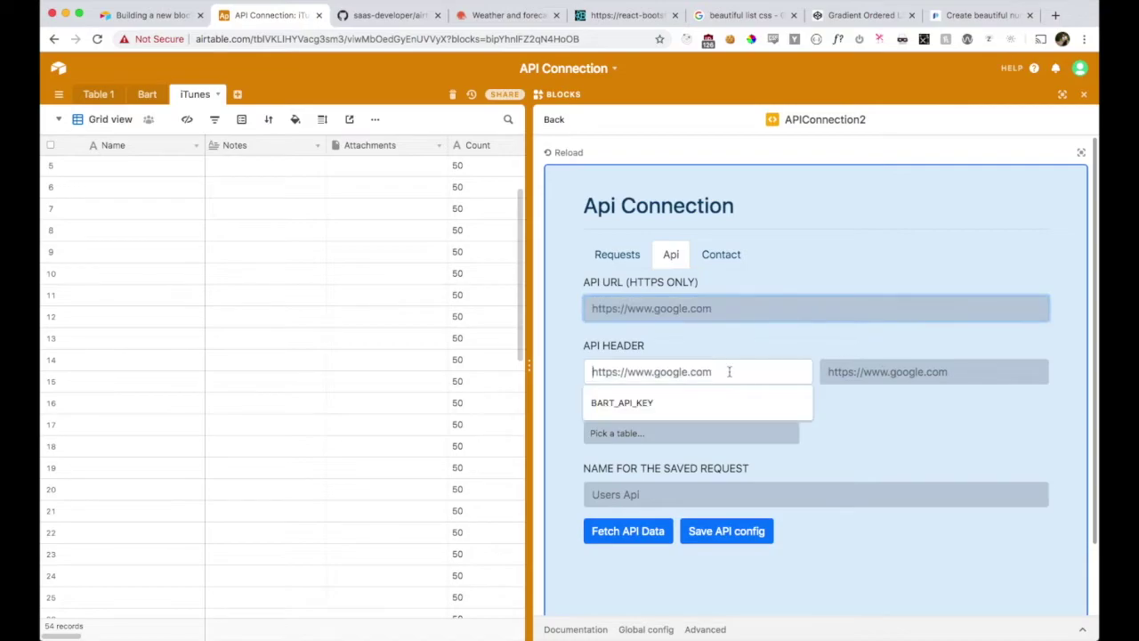
left_click(877, 365)
left_click(885, 453)
left_click(683, 434)
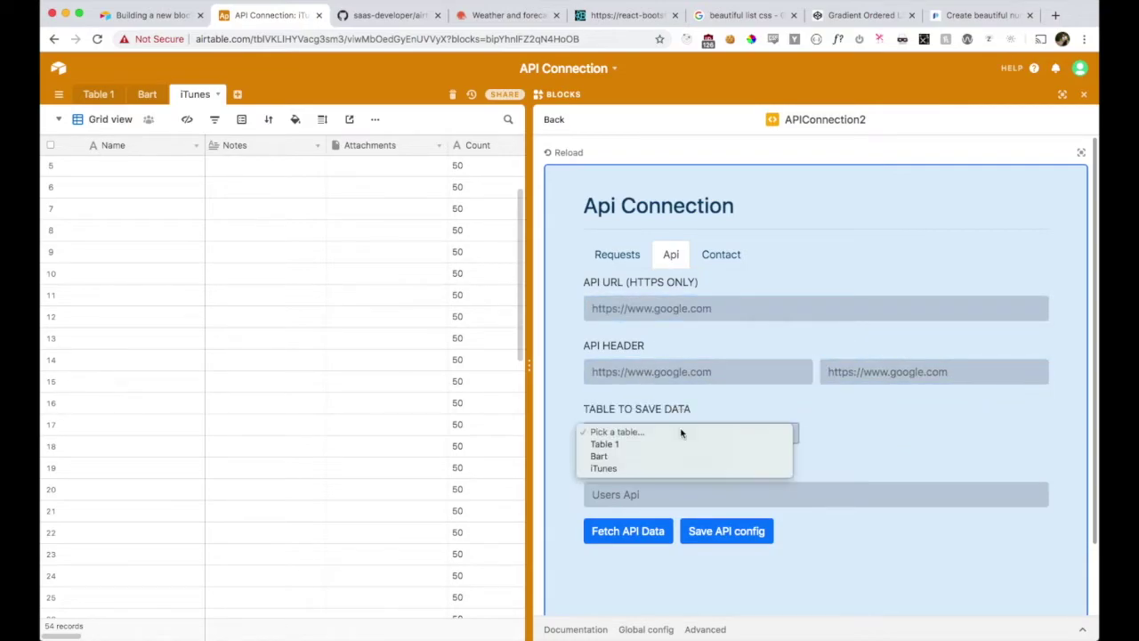
left_click(668, 410)
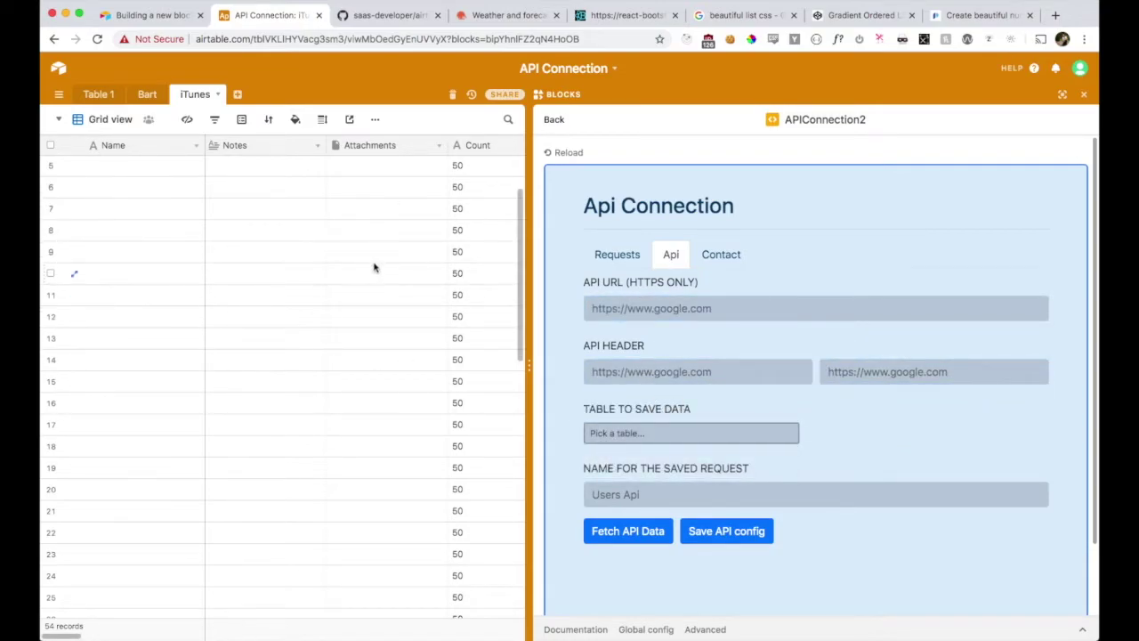
left_click(643, 498)
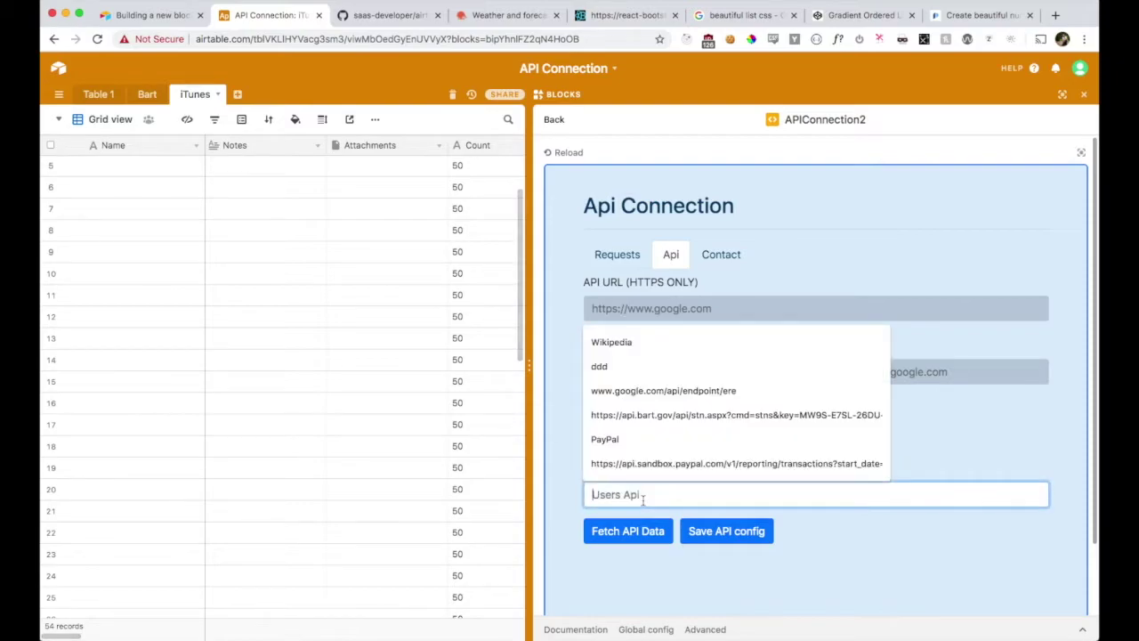
left_click(707, 561)
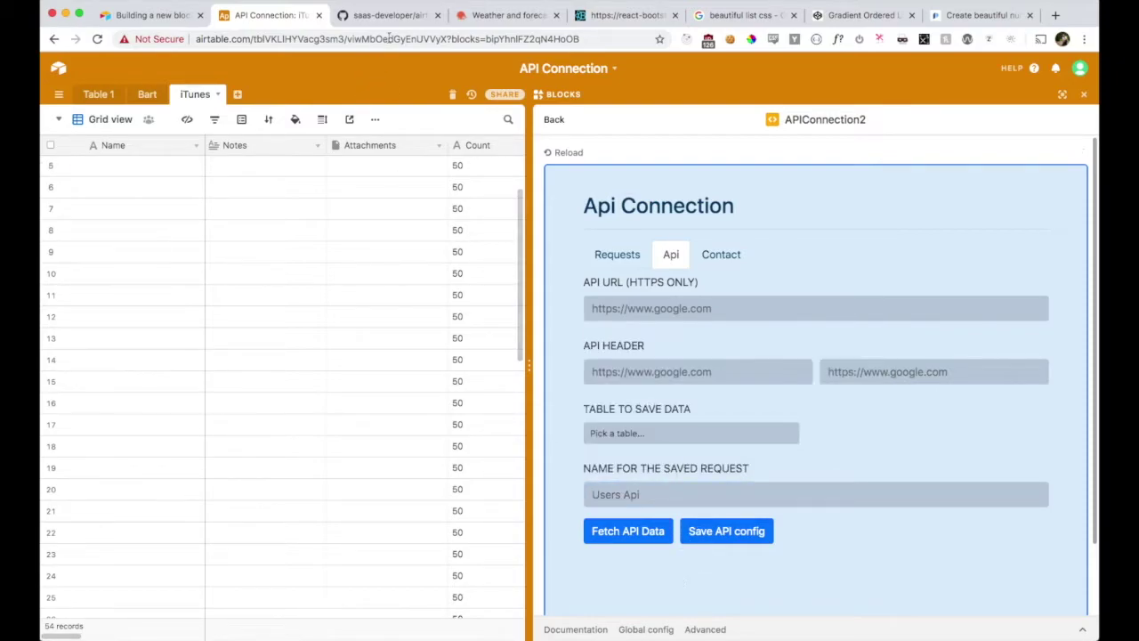
- Switch to the OpenWeather site and go through its Weather API page to the sign-up link
left_click(493, 25)
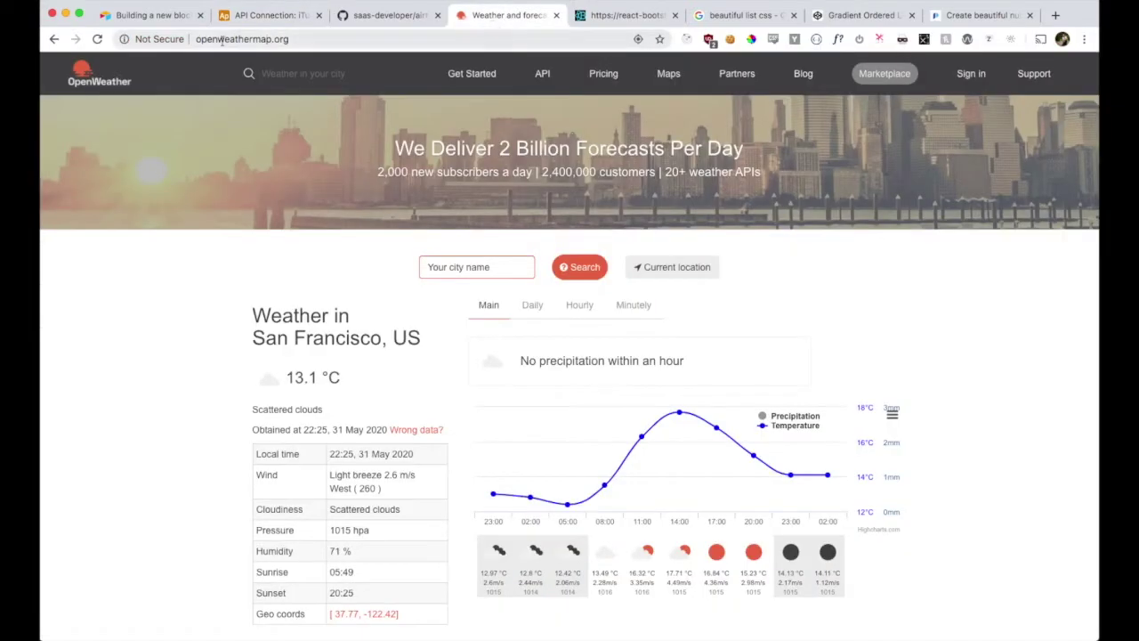
left_click_drag(198, 39, 303, 39)
left_click(177, 274)
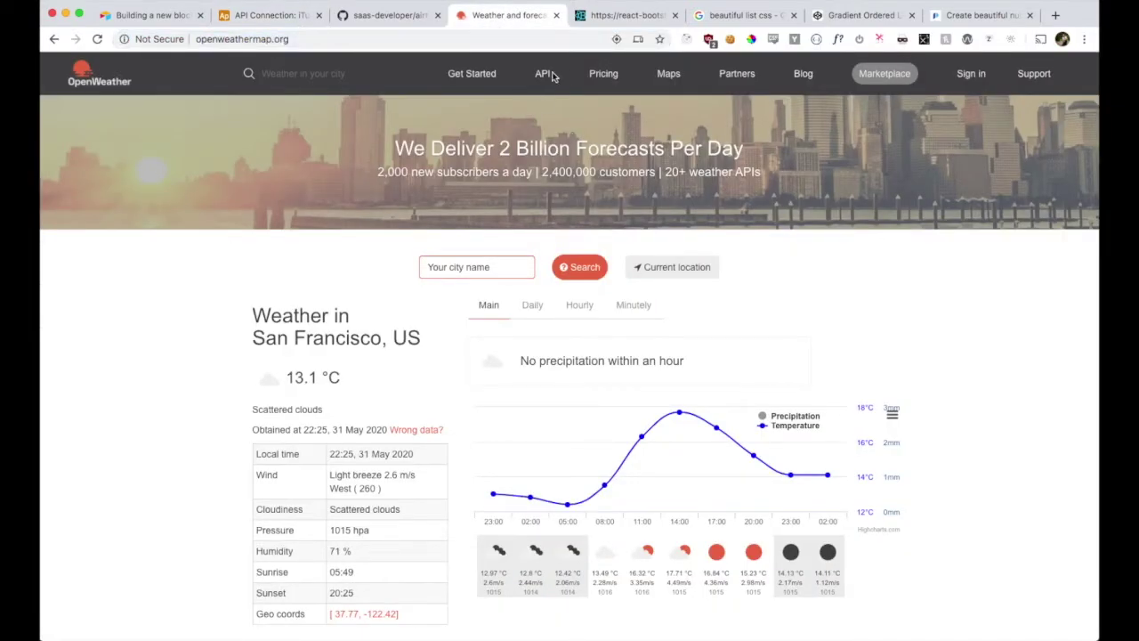
left_click(544, 75)
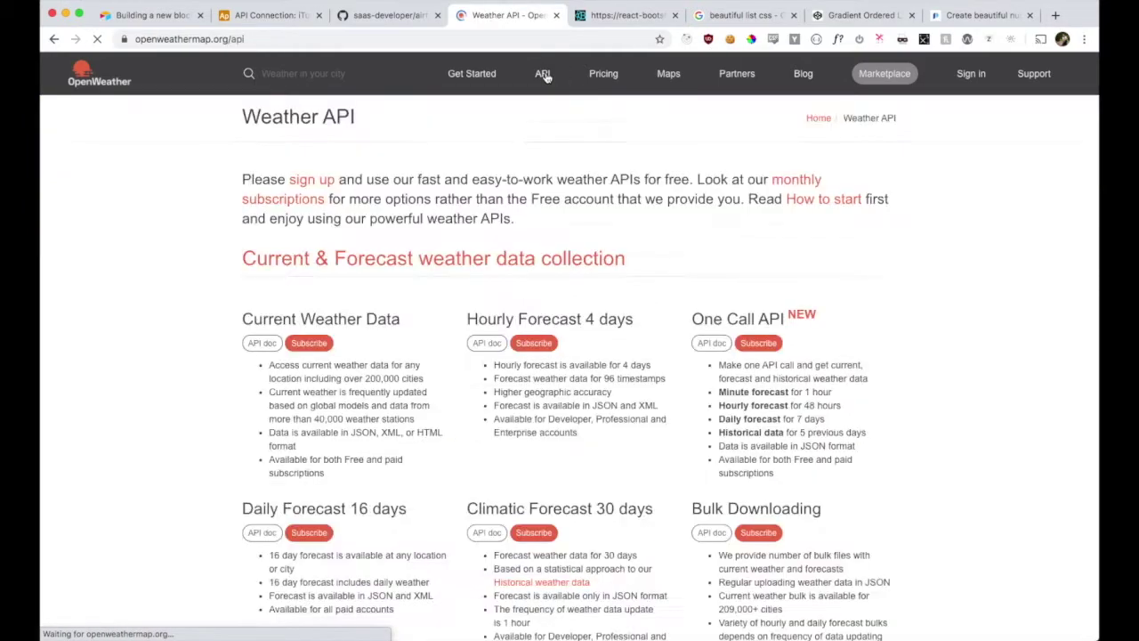
left_click(313, 180)
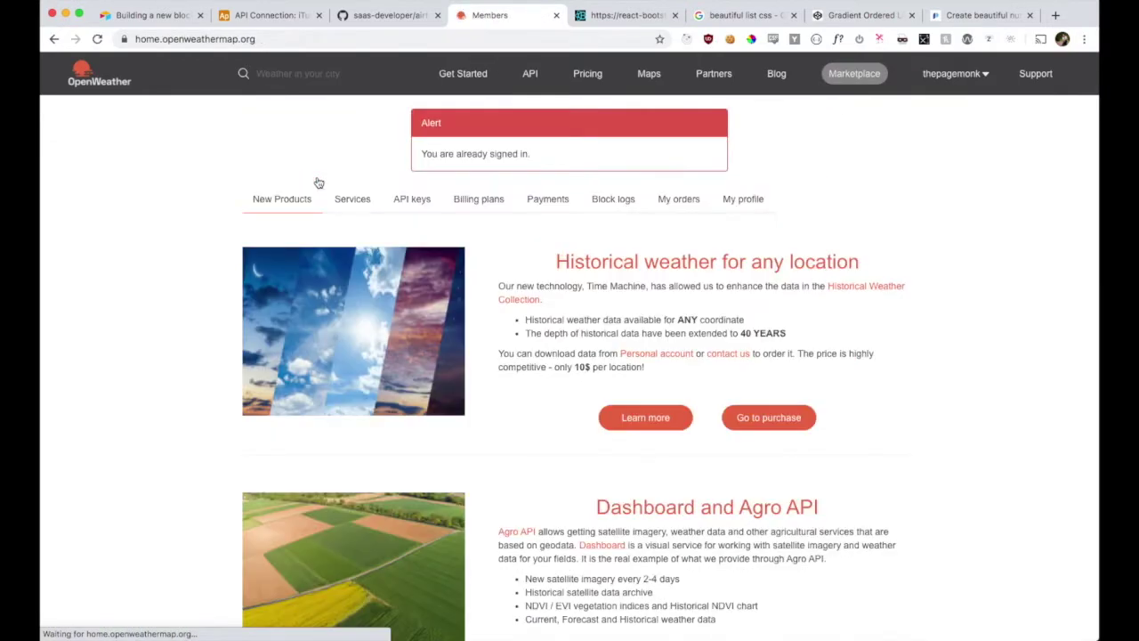
- Open the account's API keys page and copy the key named Default
left_click_drag(440, 161, 523, 164)
left_click(486, 192)
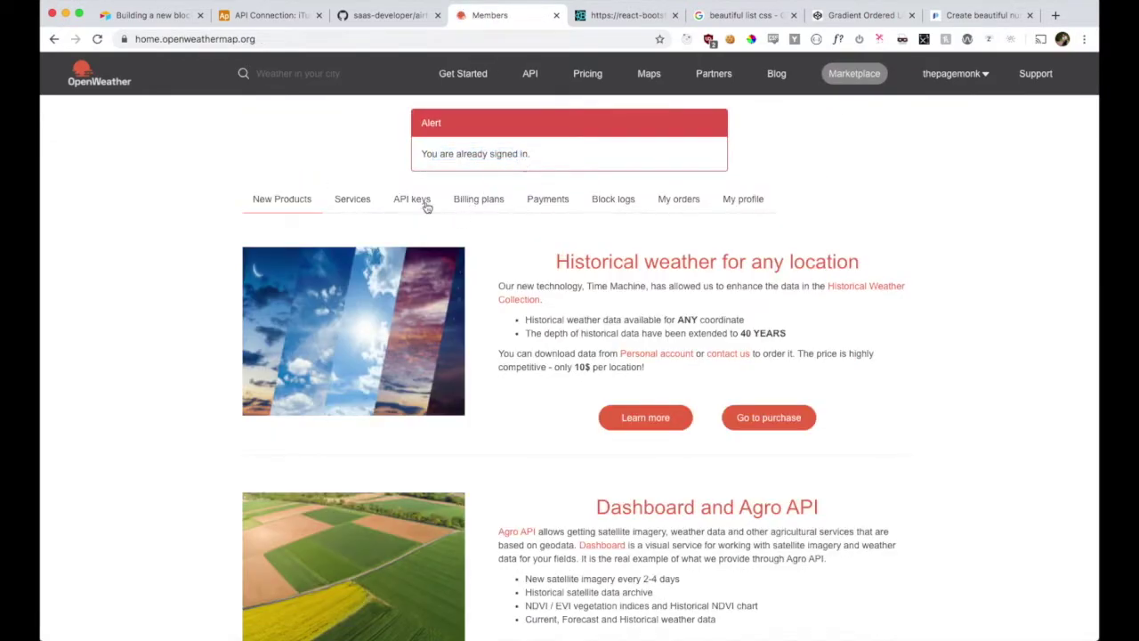
left_click(422, 200)
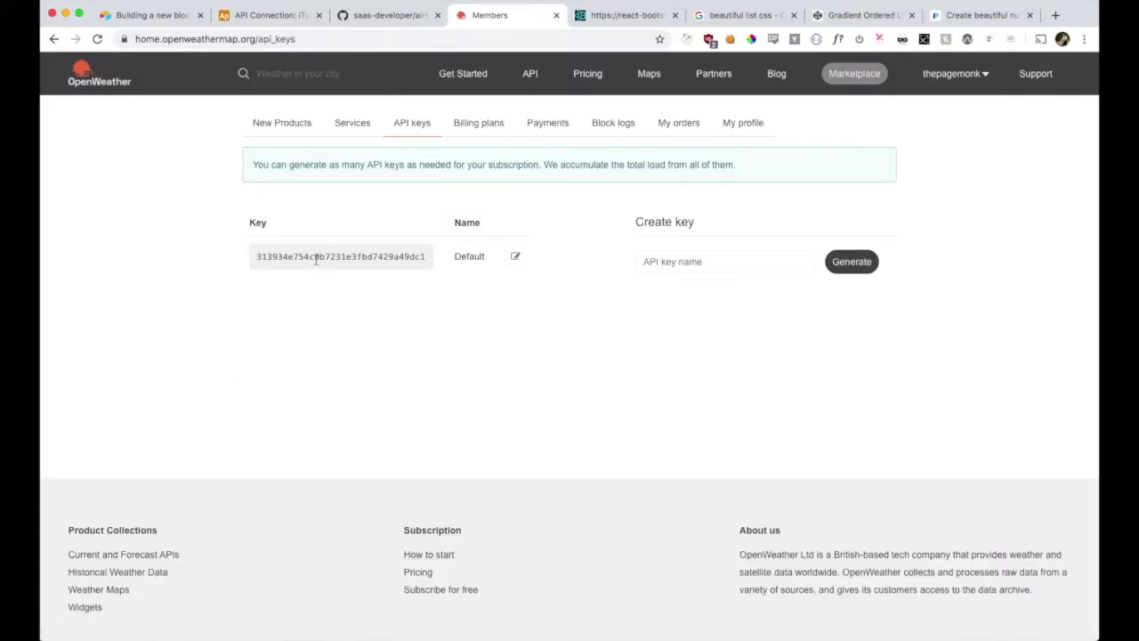
double_click(316, 257)
right_click(316, 260)
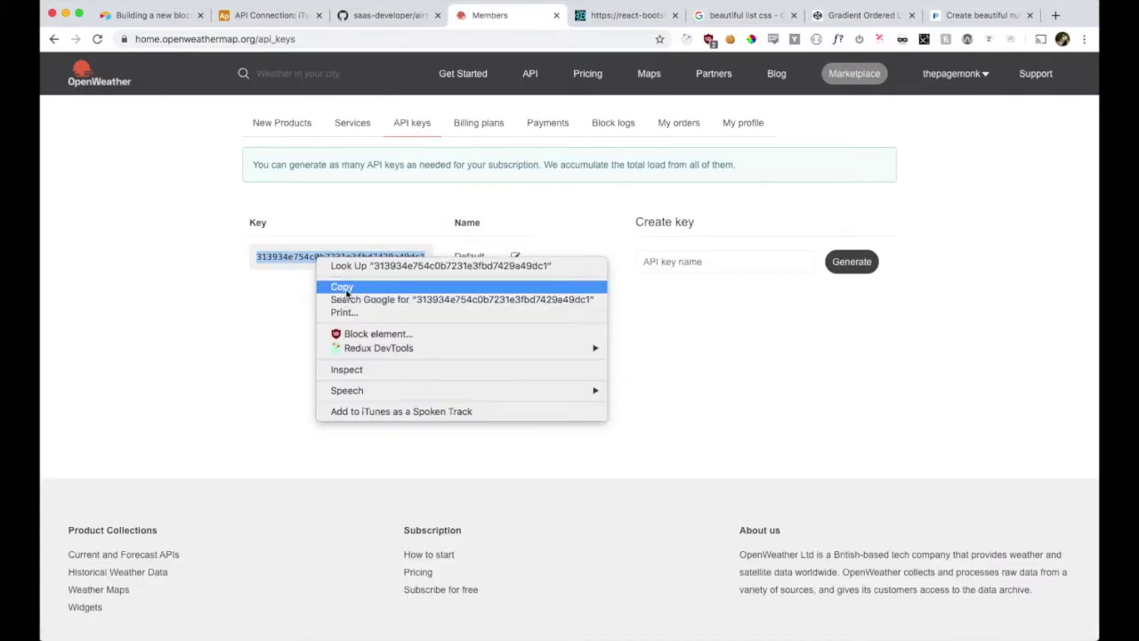
left_click(341, 286)
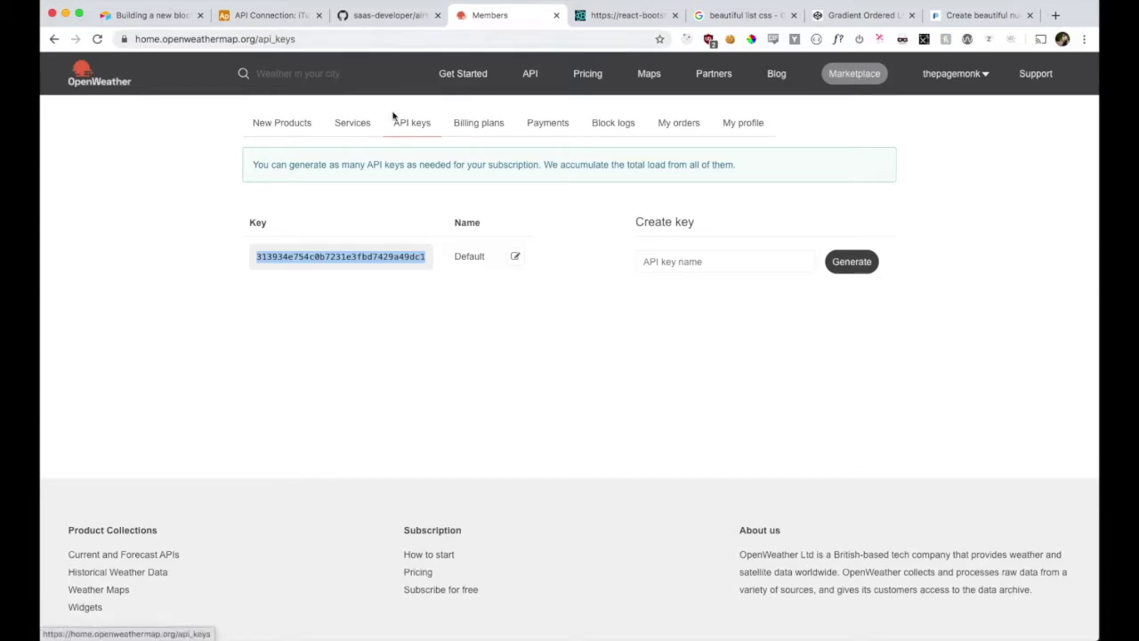
- Return to the Weather API overview, open the Current Weather Data API documentation and locate the city name parameter in the by-city-name call
left_click(455, 132)
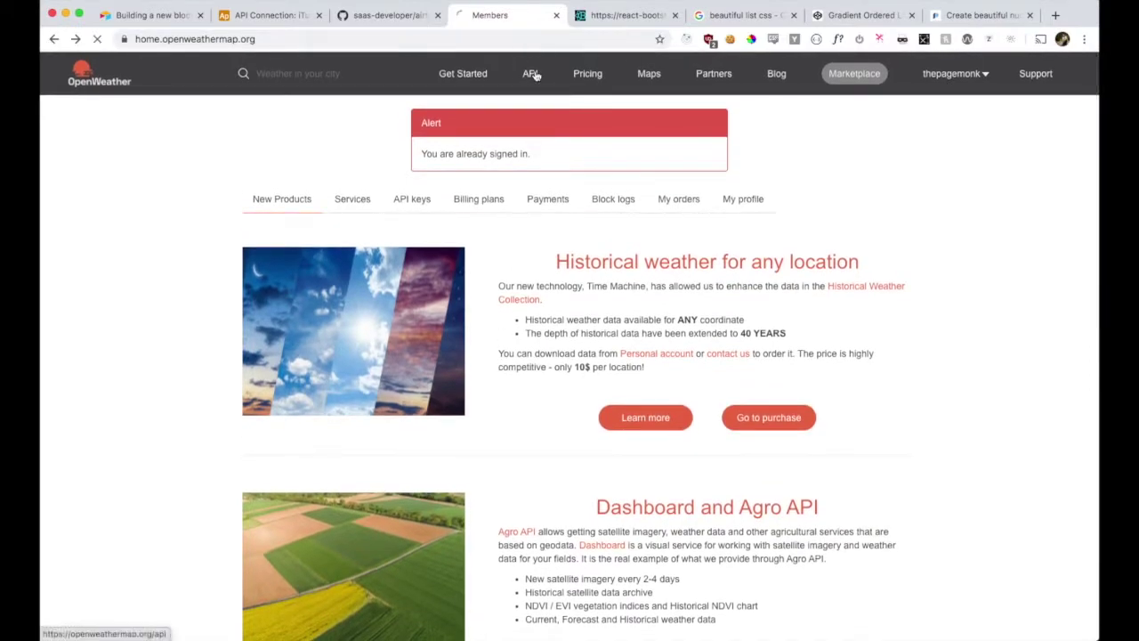
left_click(533, 75)
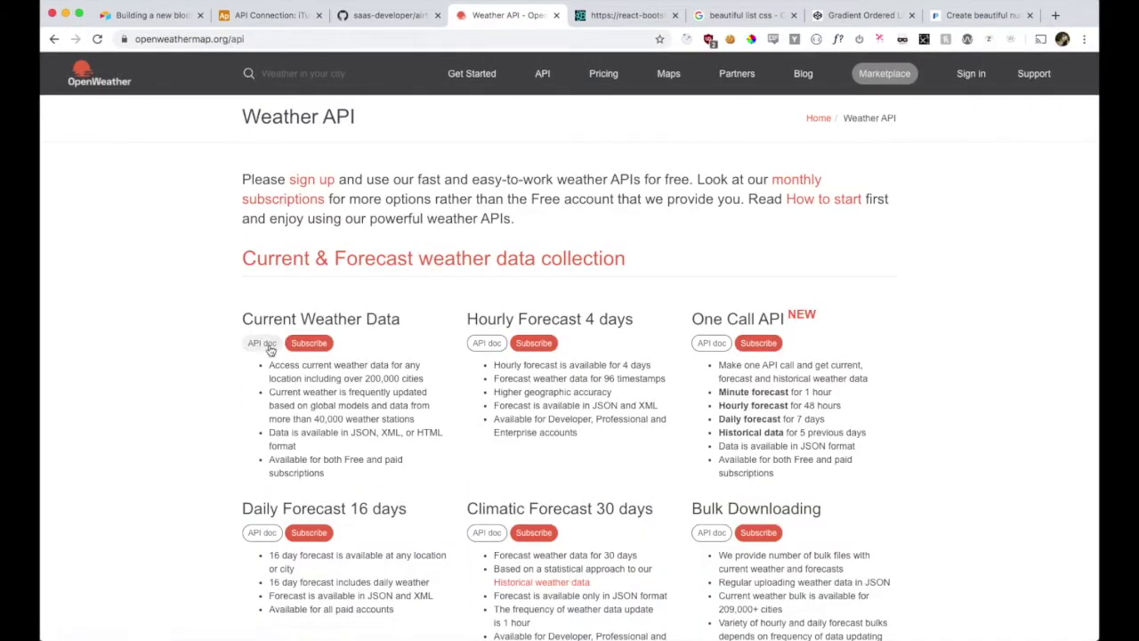
scroll(356, 178, "down", 2)
left_click_drag(243, 222, 399, 224)
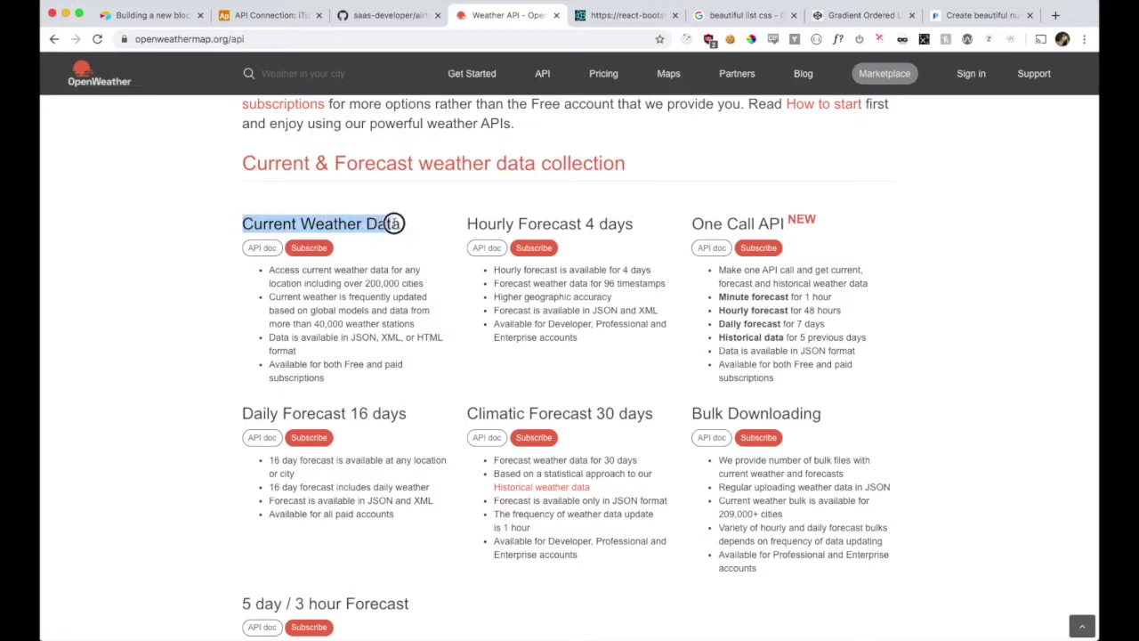
left_click(400, 223)
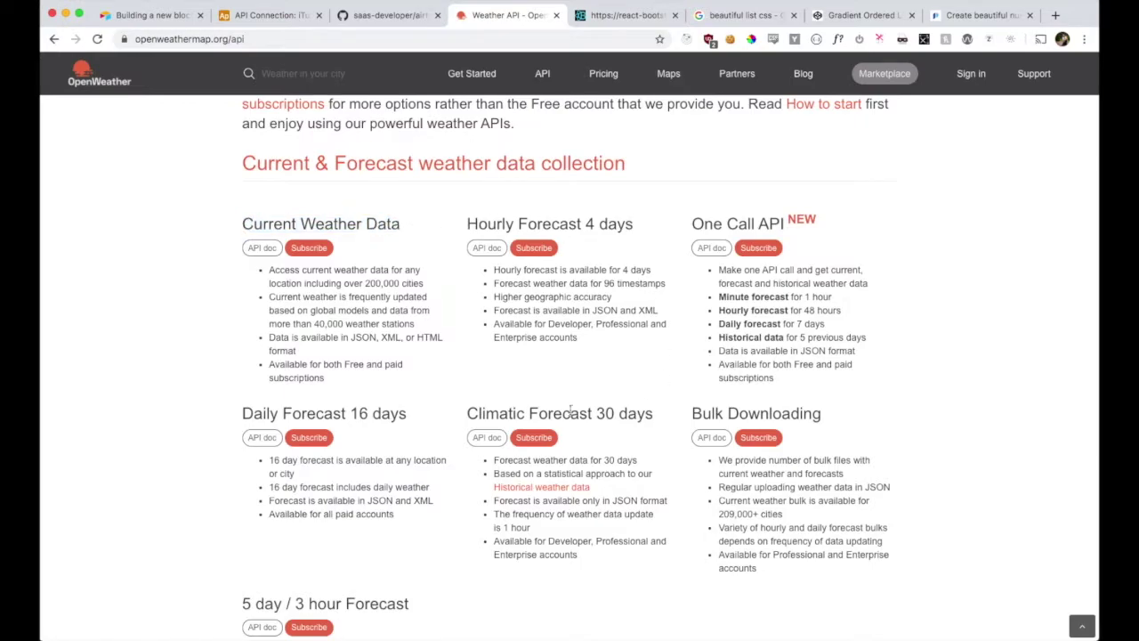
scroll(658, 517, "down", 7)
scroll(627, 508, "up", 9)
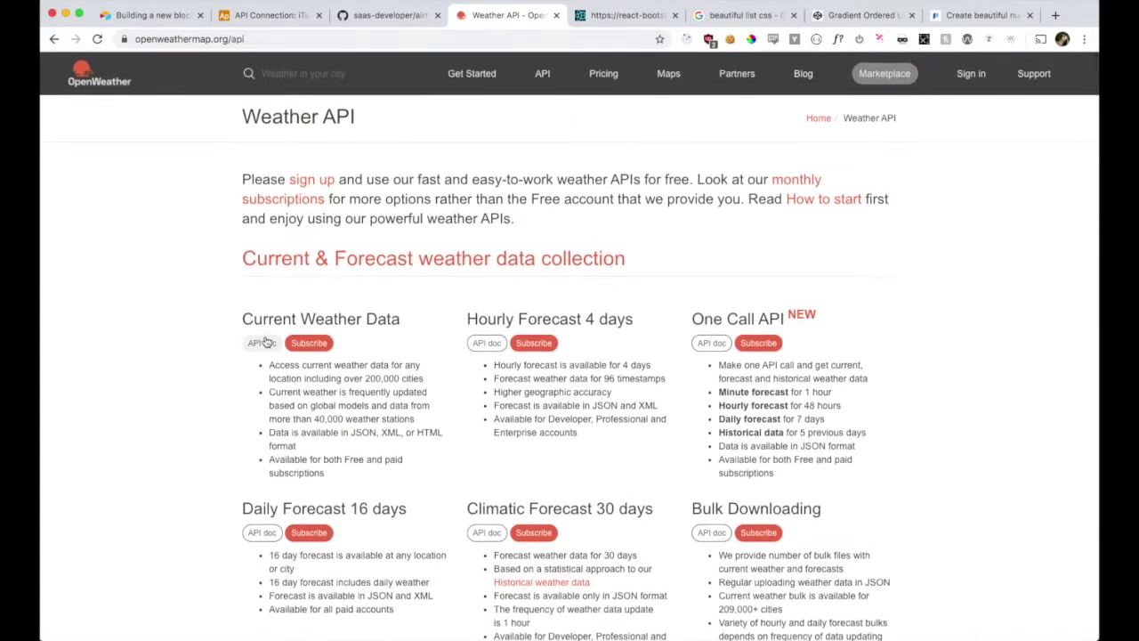
left_click(262, 343)
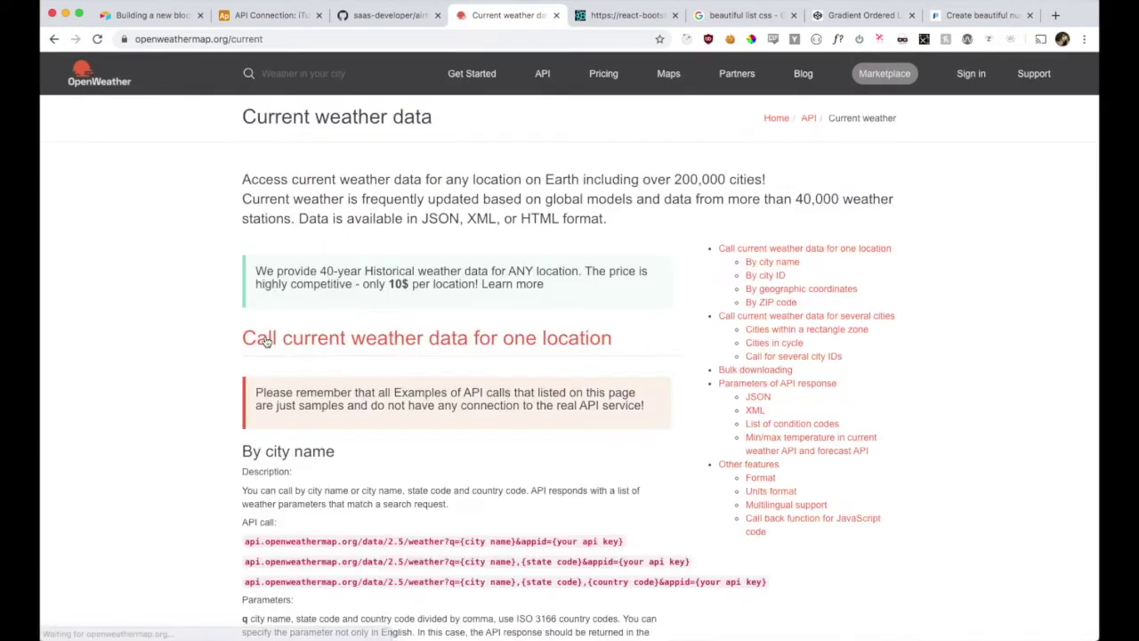
scroll(264, 343, "down", 3)
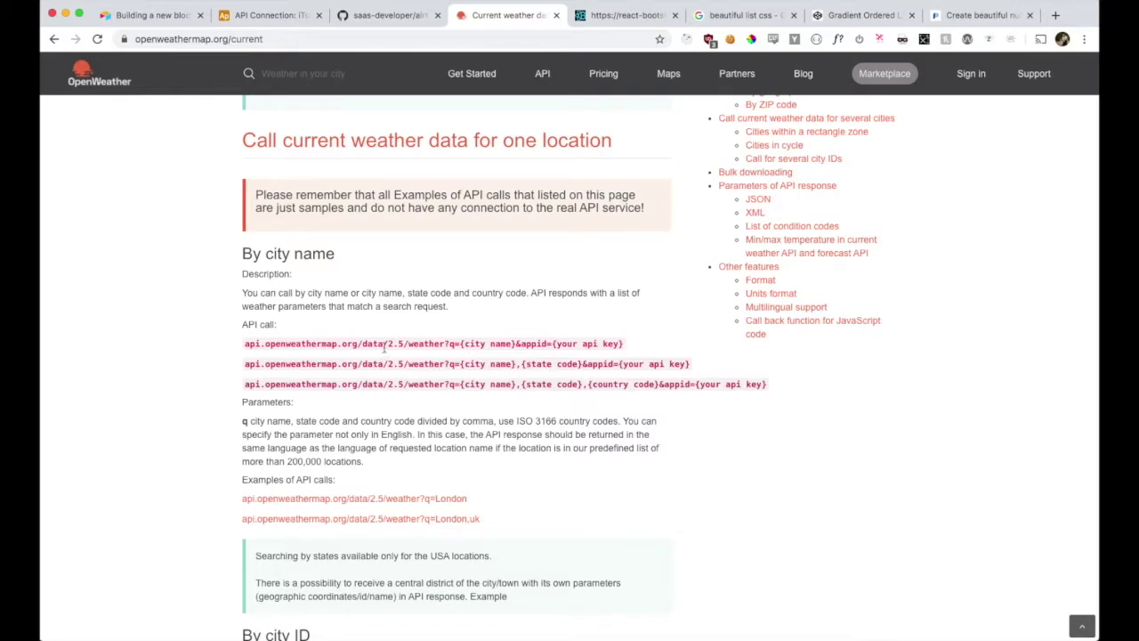
left_click_drag(462, 343, 518, 343)
left_click(517, 343)
- Switch to the Airtable API Connection base and paste the copied API key into the request's API URL field
left_click(258, 14)
left_click(659, 305)
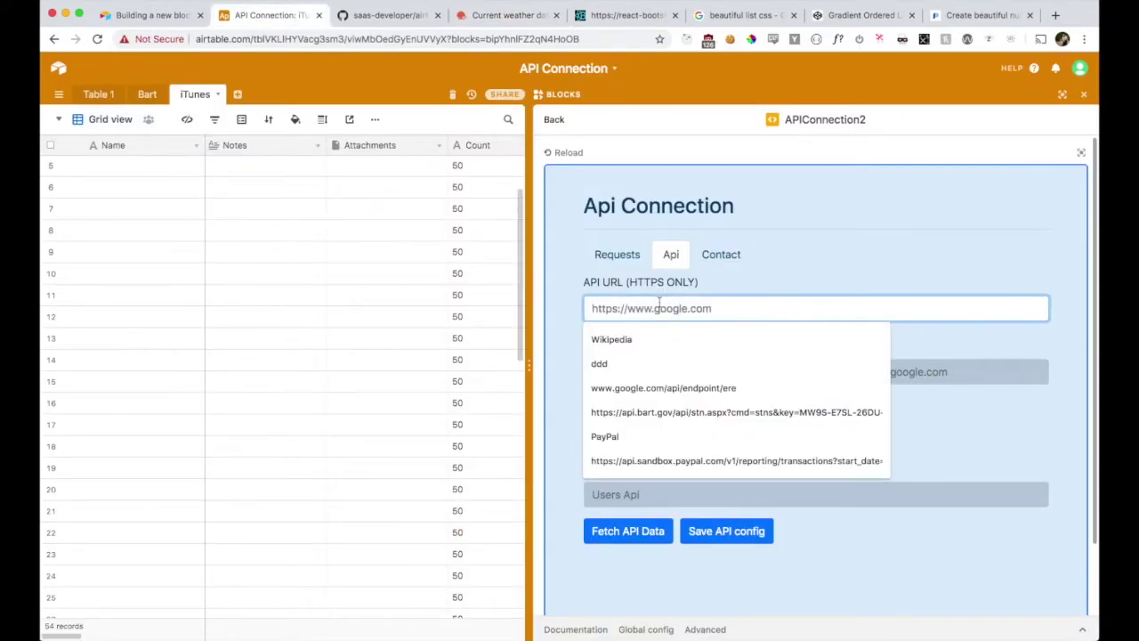
key("super+v")
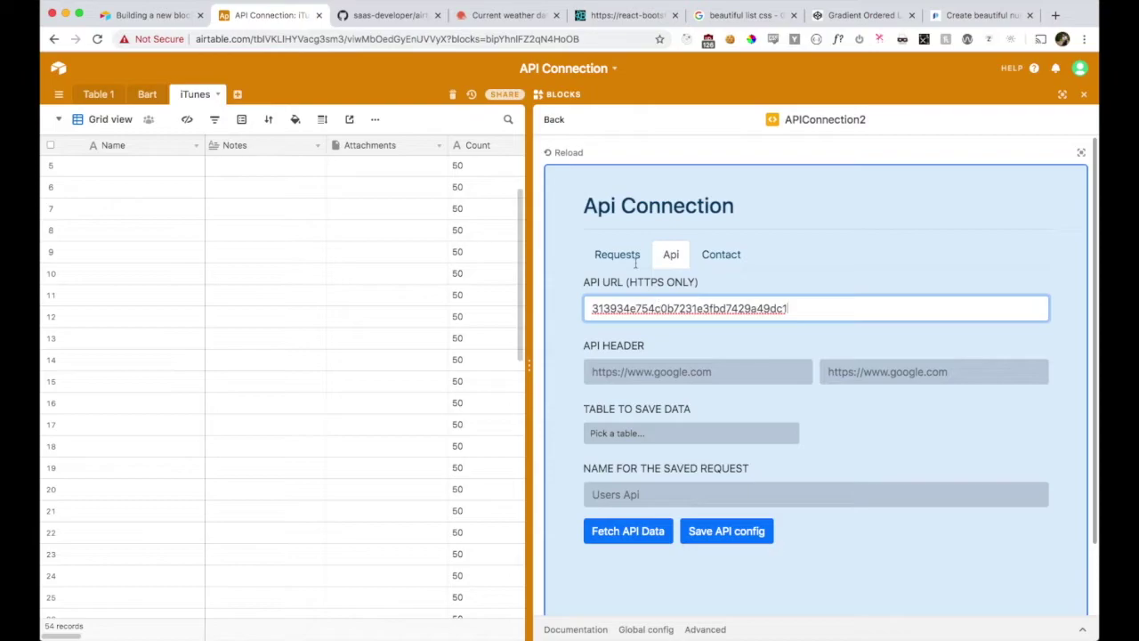
- Switch to the OpenWeather documentation and copy the by-city-name API call up to the appid parameter
left_click(509, 17)
left_click_drag(246, 345, 549, 346)
right_click(547, 348)
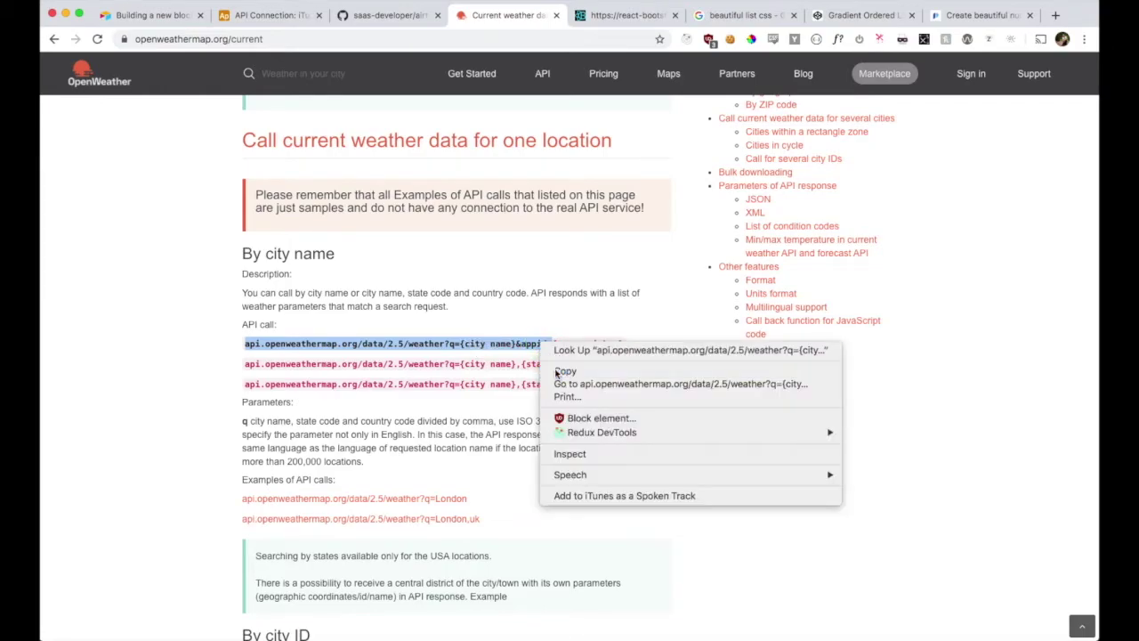
left_click(563, 371)
left_click(267, 15)
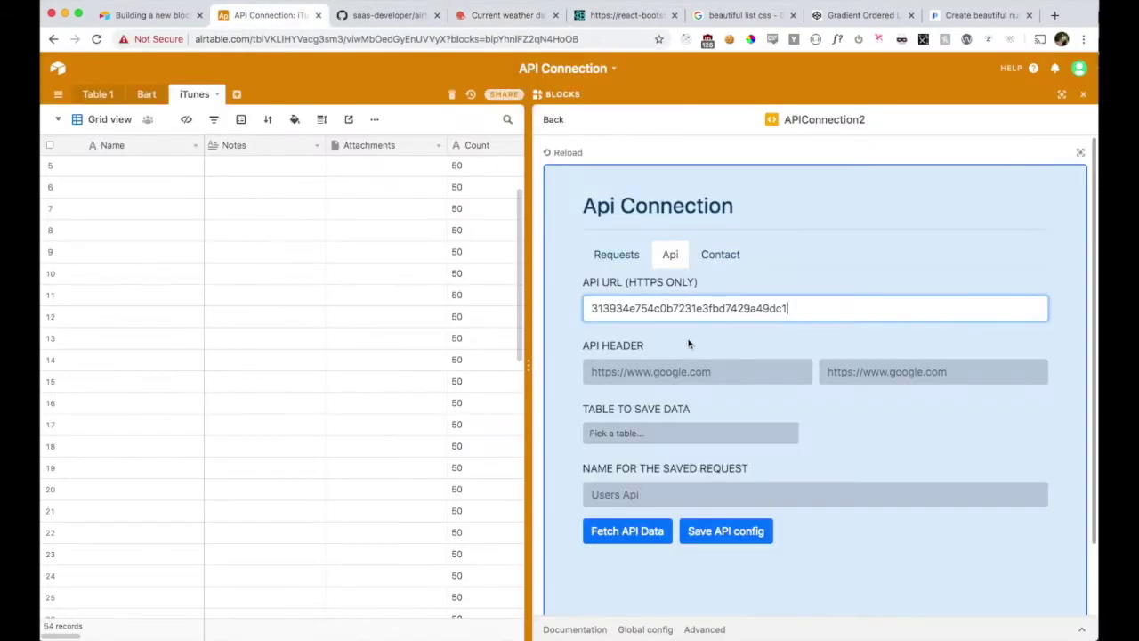
left_click(590, 308)
key("super+v")
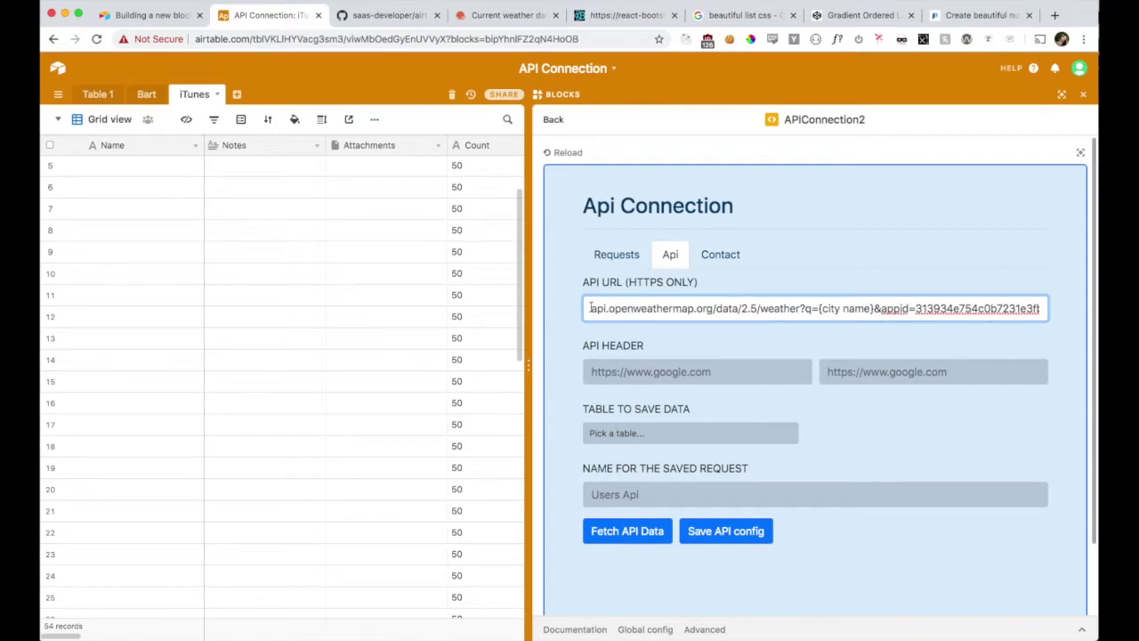
type("https")
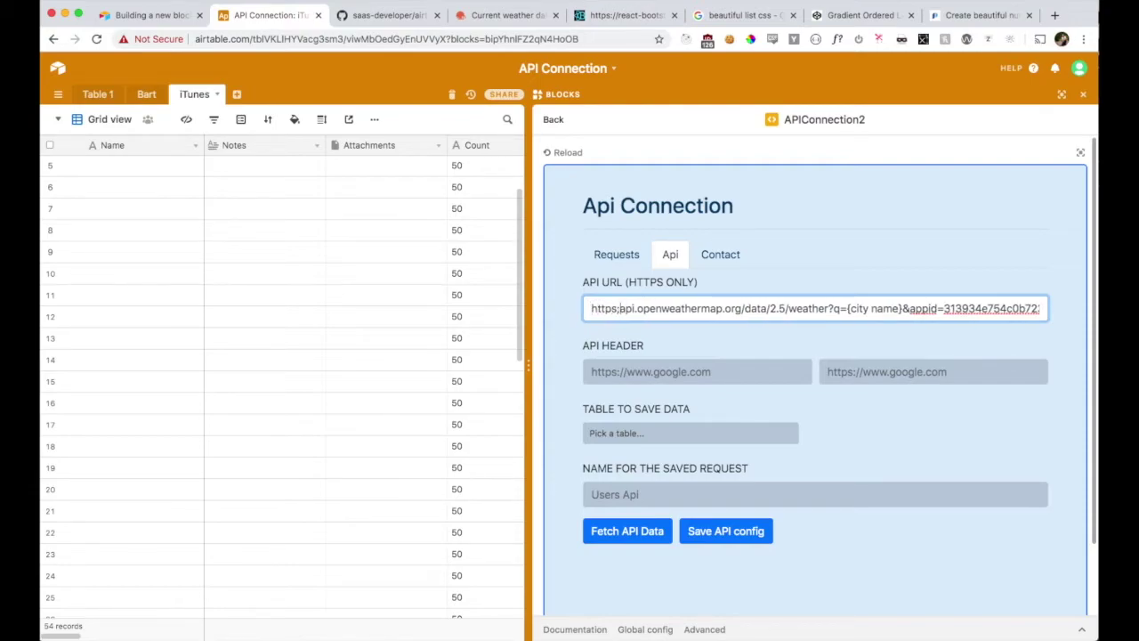
type("://")
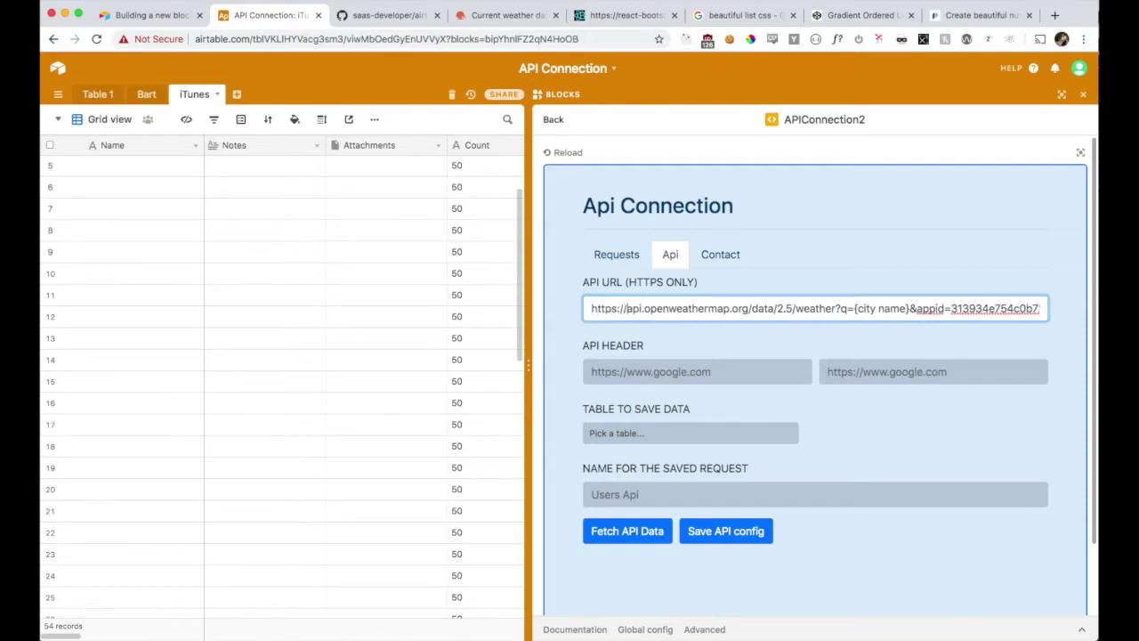
- Replace the {city name} placeholder in the API URL with SanFrancisco,CA,US
scroll(738, 313, "right", 1)
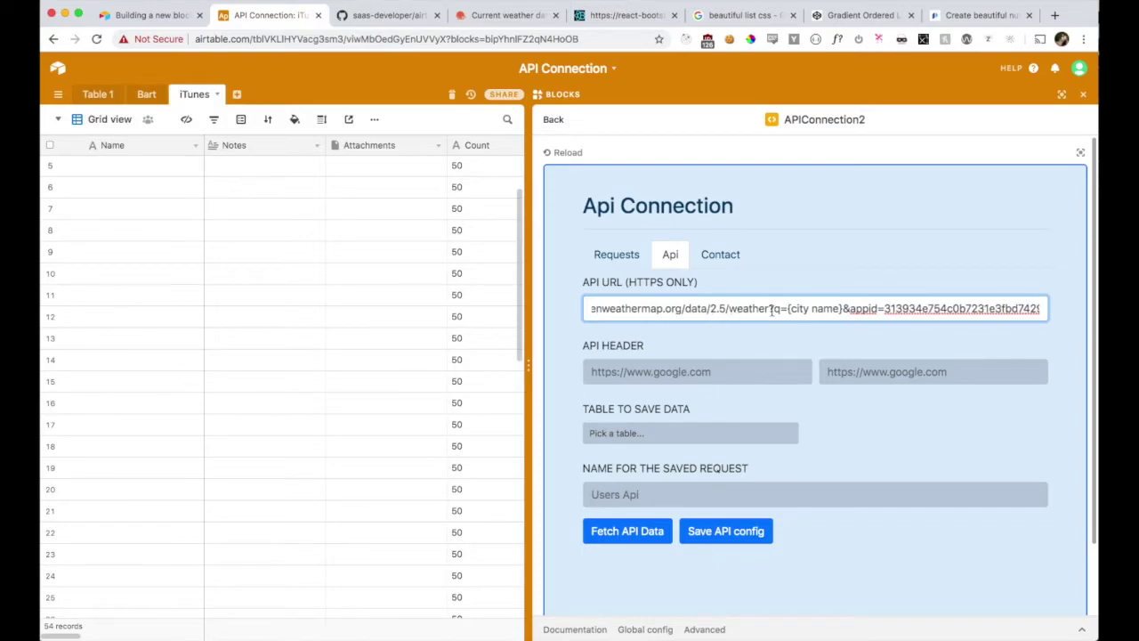
left_click_drag(788, 309, 842, 309)
key("BackSpace")
type("SanFran")
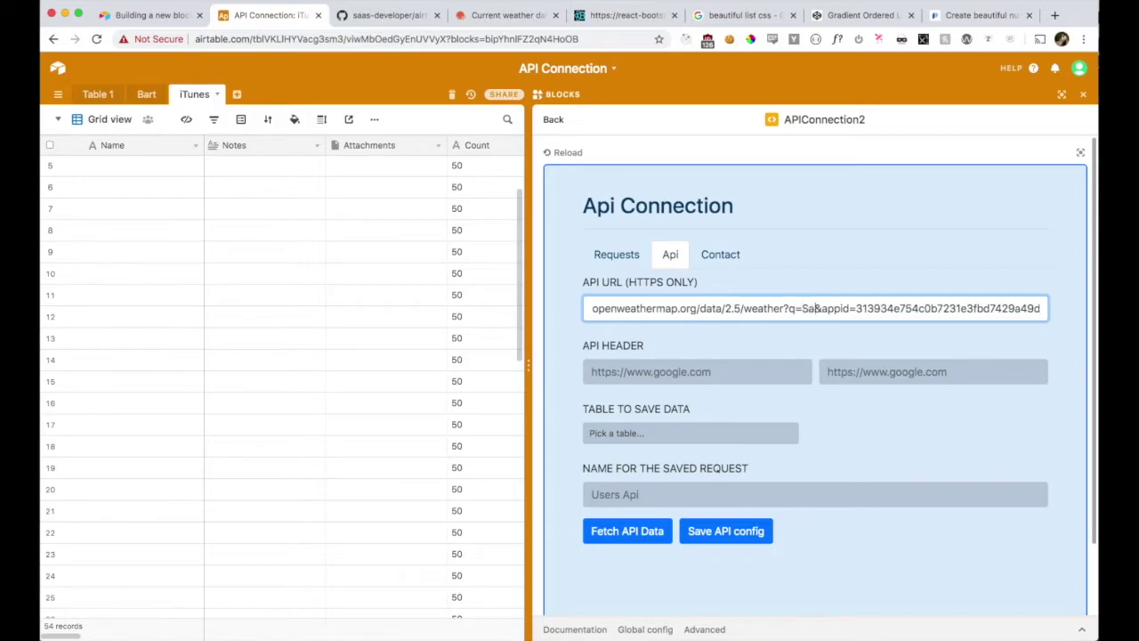
type("s")
type("i")
key("BackSpace")
key("BackSpace")
type("cisco,")
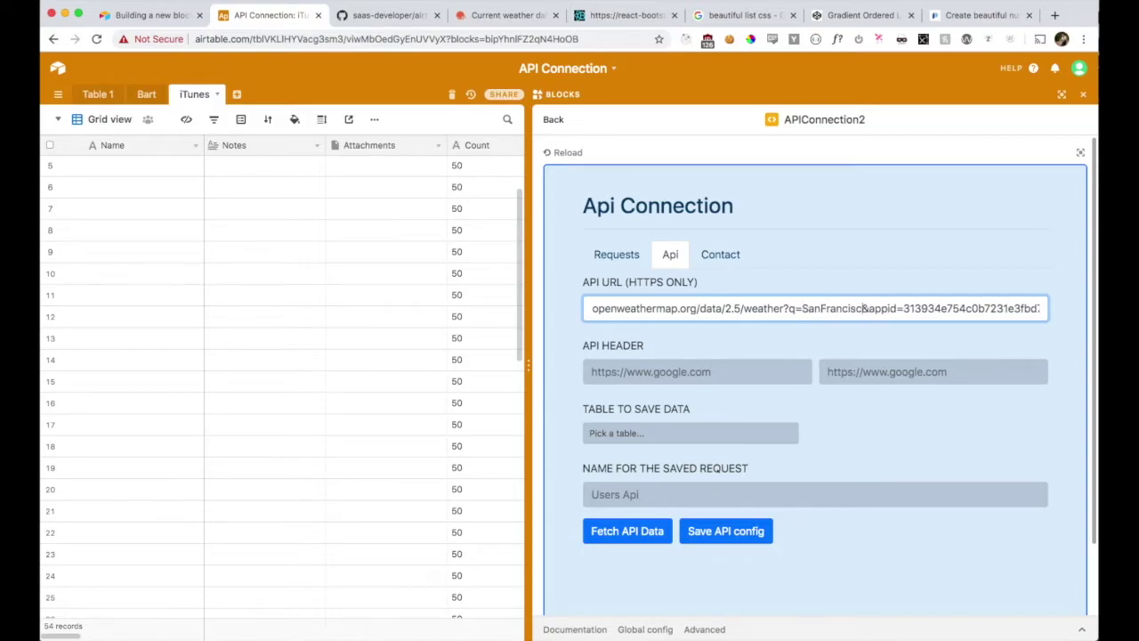
type("CA,")
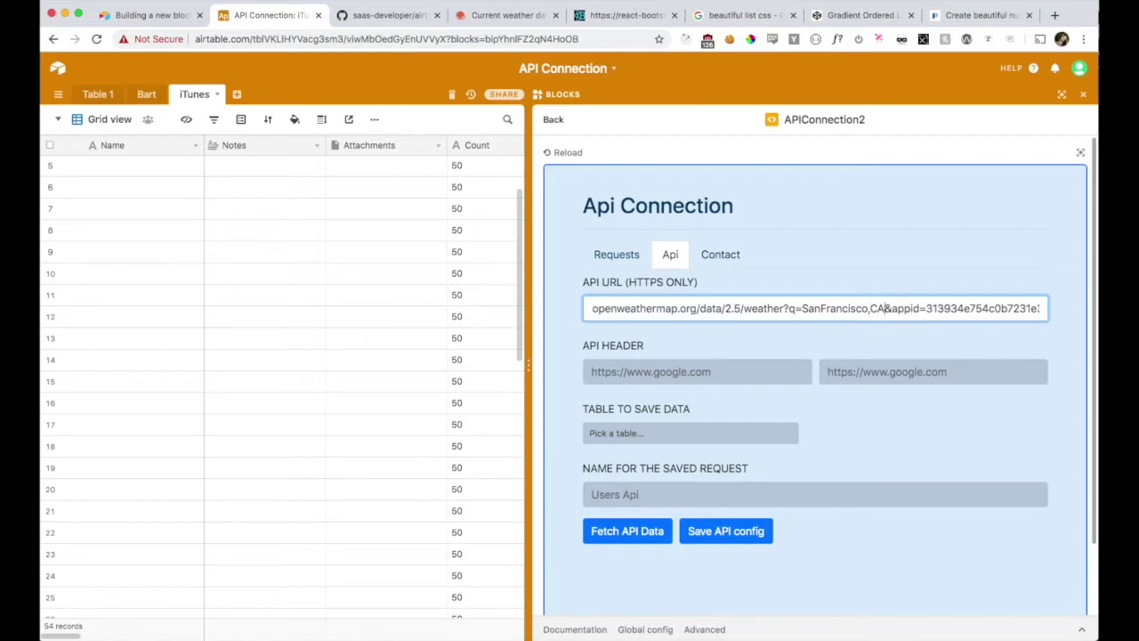
type("US")
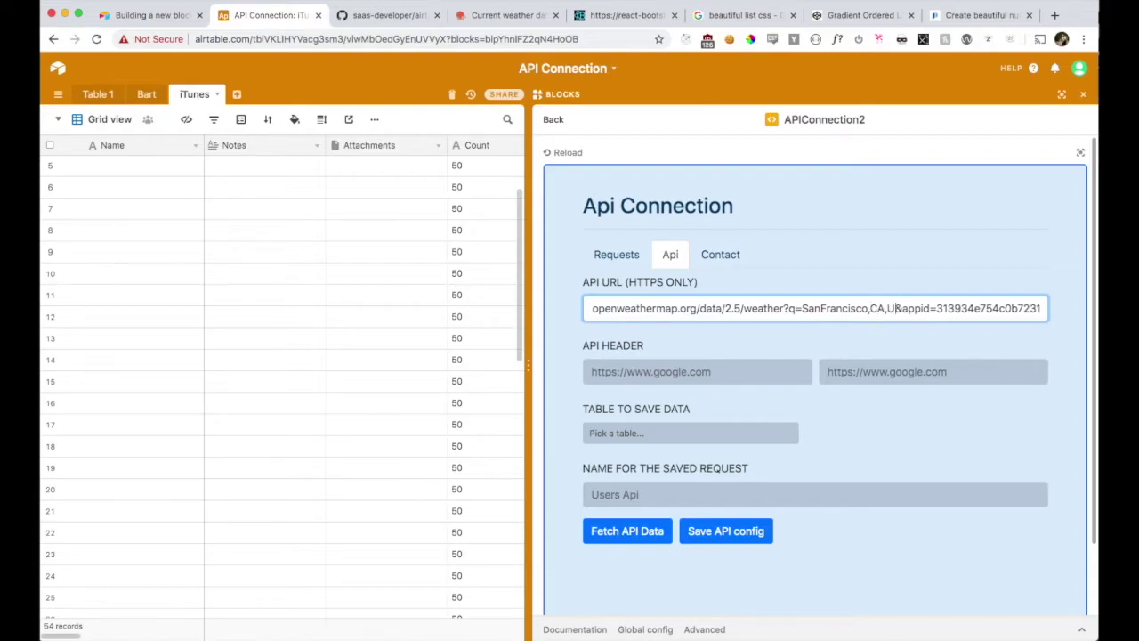
scroll(972, 308, "right", 2)
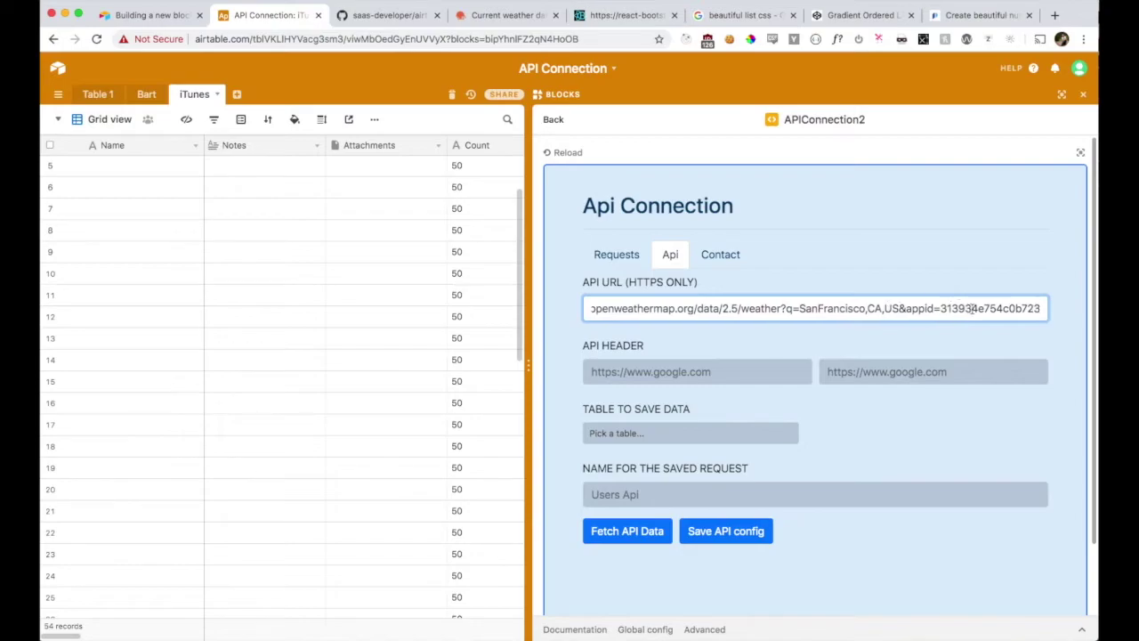
scroll(972, 309, "left", 3)
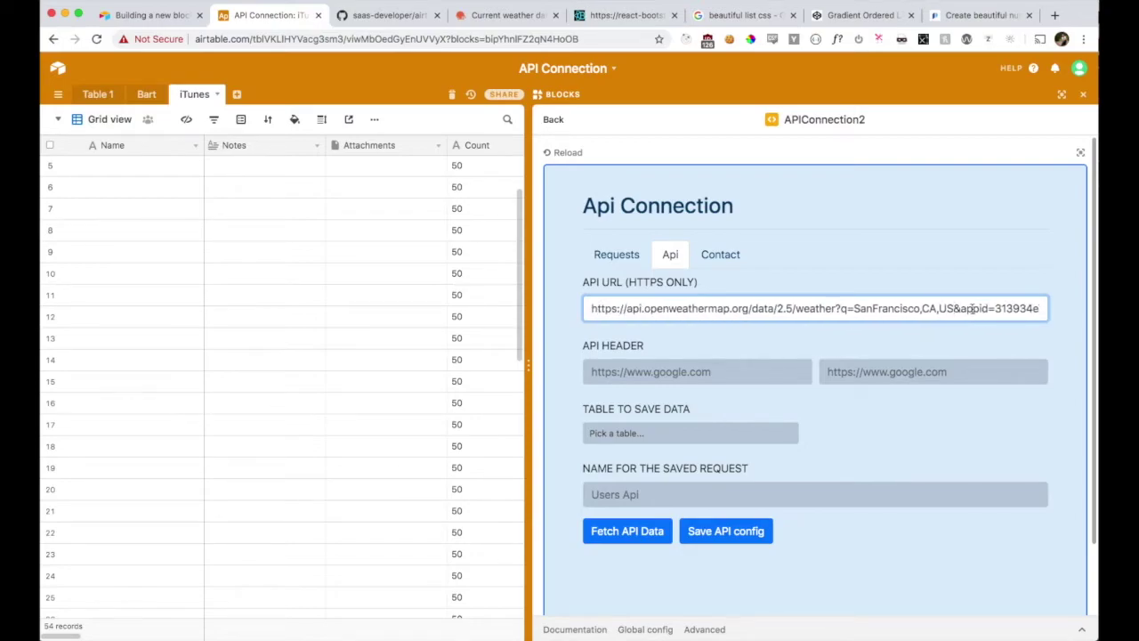
- Add a new table named Weather to the base for storing the fetched data
left_click(659, 434)
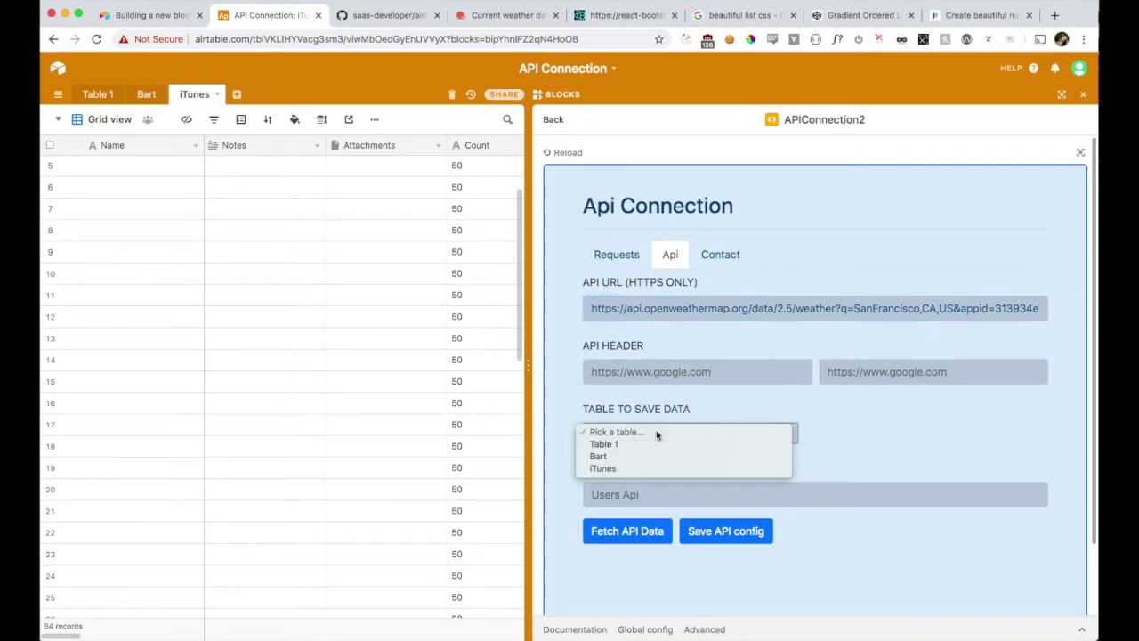
left_click(639, 406)
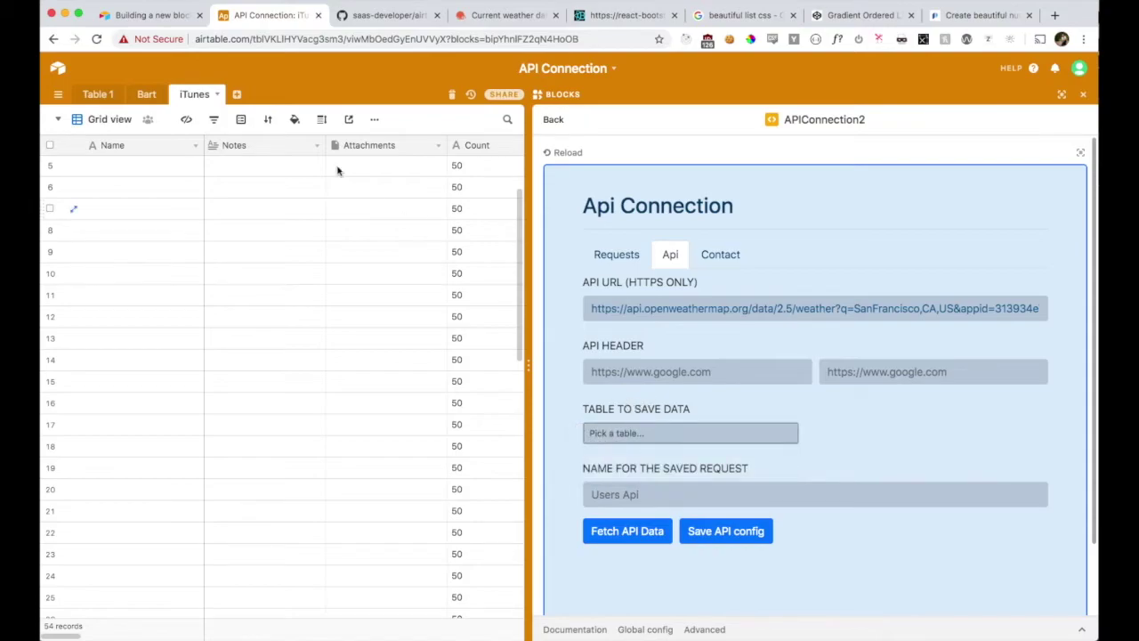
left_click(236, 93)
left_click(252, 115)
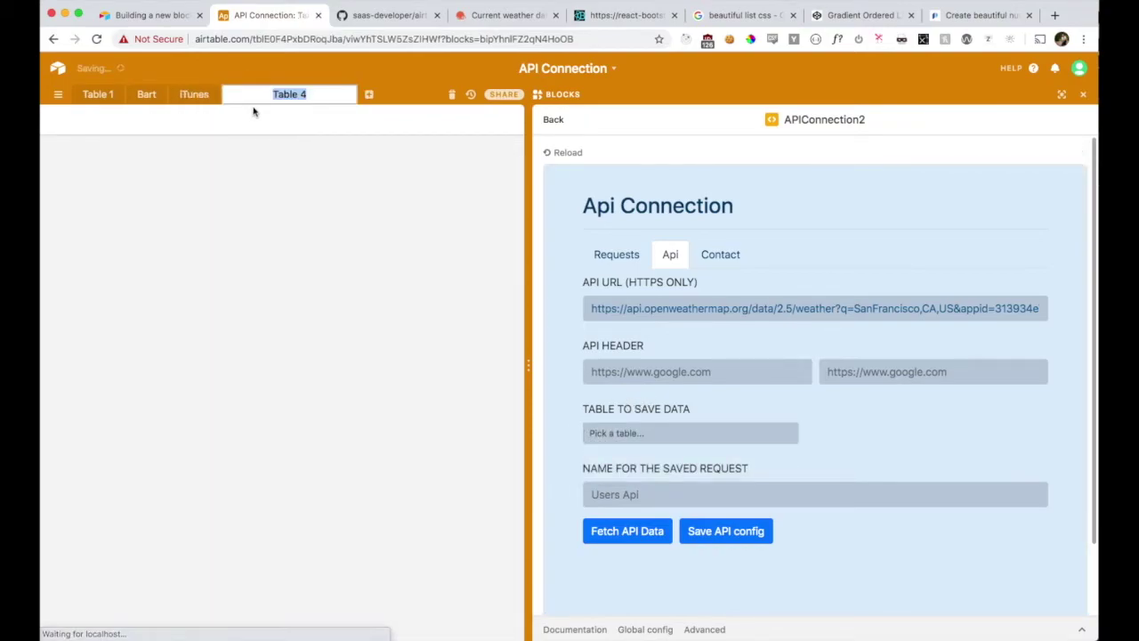
type("Weather")
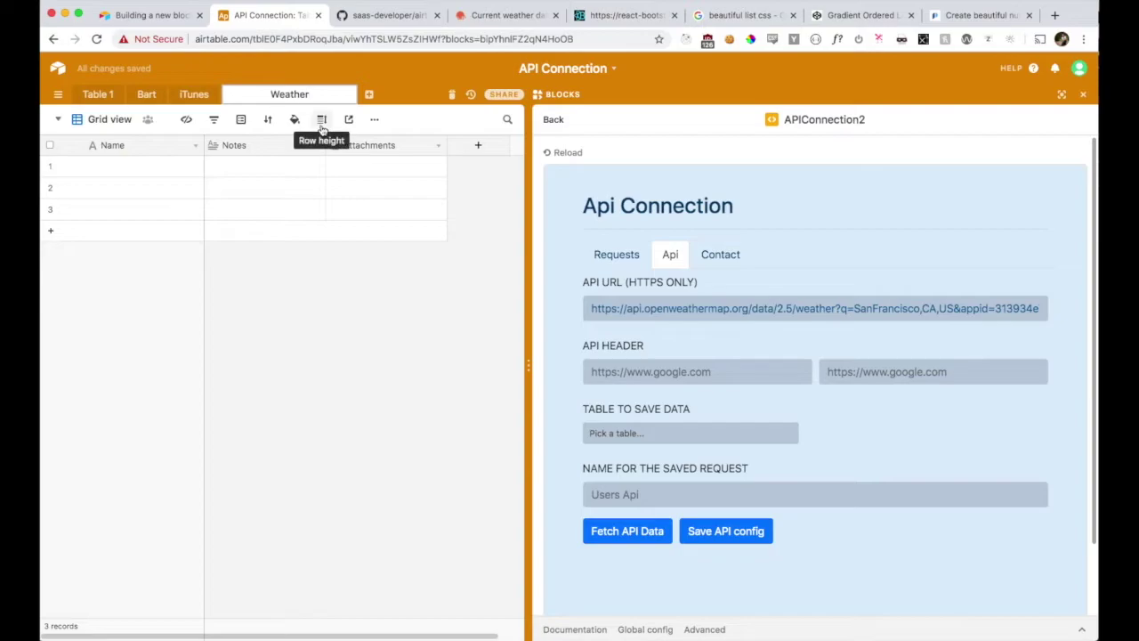
key("Return")
- Delete the Notes and Attachments fields from the Weather table
right_click(296, 148)
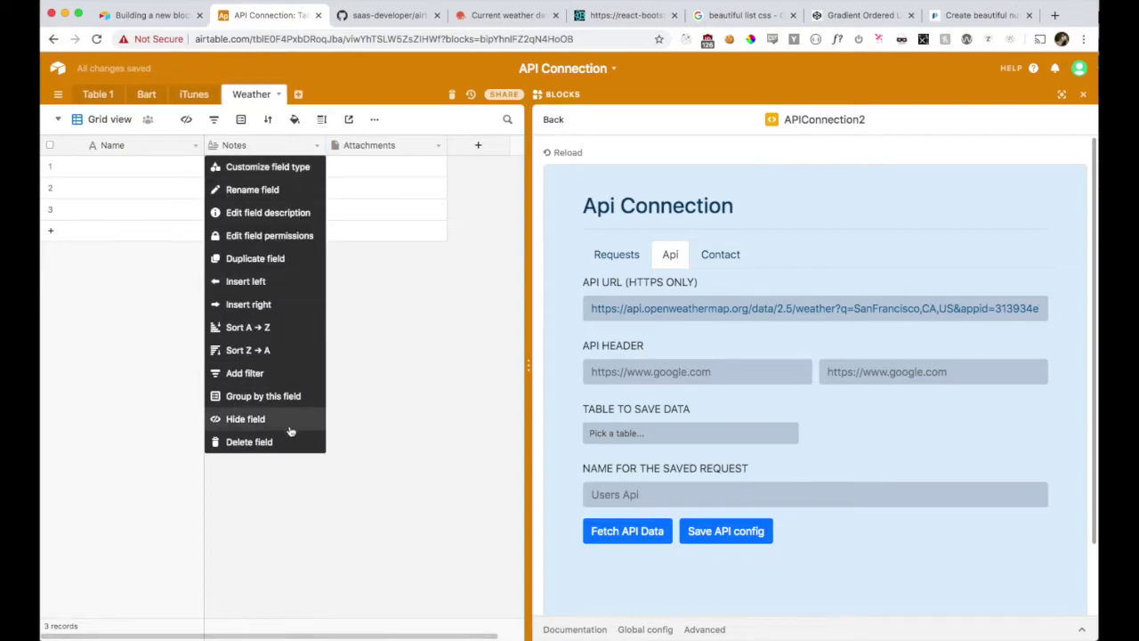
left_click(286, 440)
right_click(249, 144)
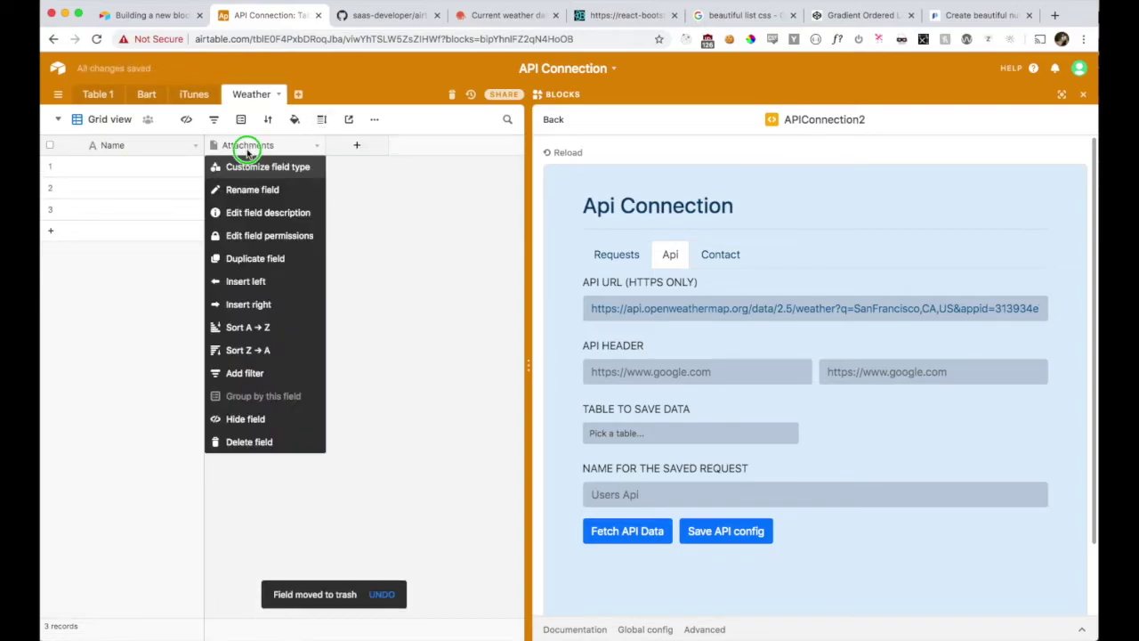
left_click(287, 443)
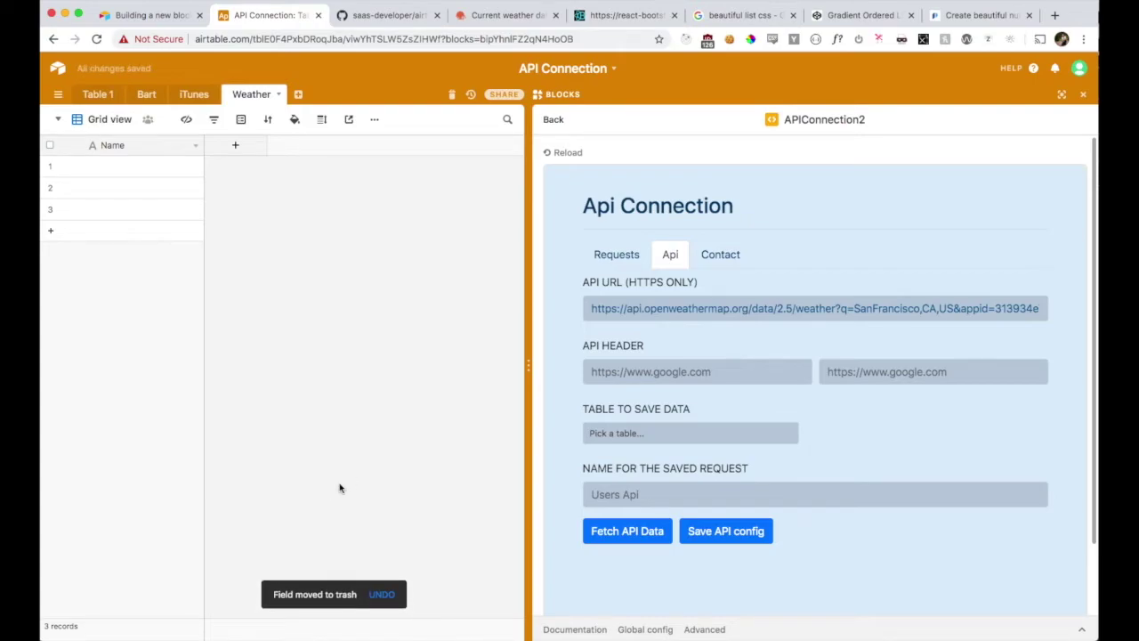
- Name the request OpenWeather and save its API configuration
left_click(629, 490)
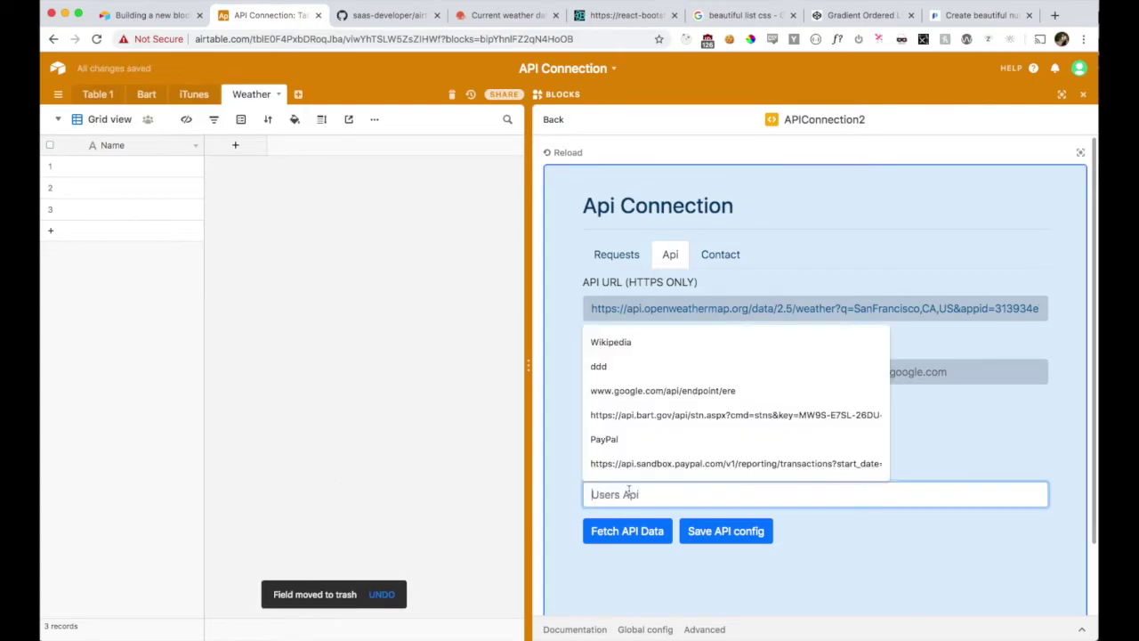
type("OpenWeather")
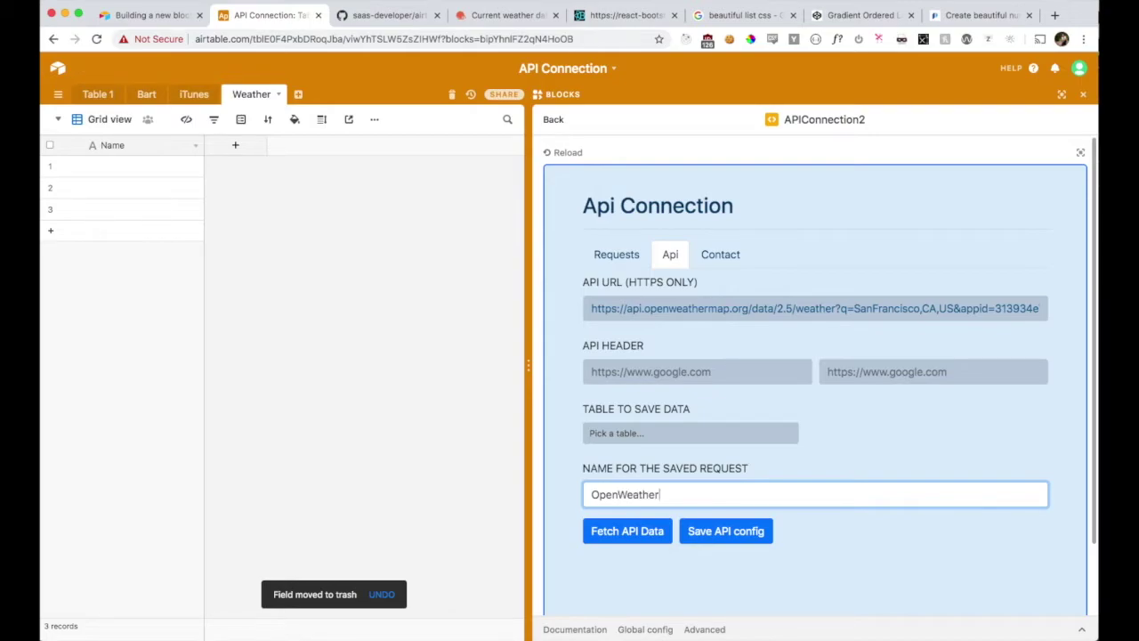
left_click(736, 531)
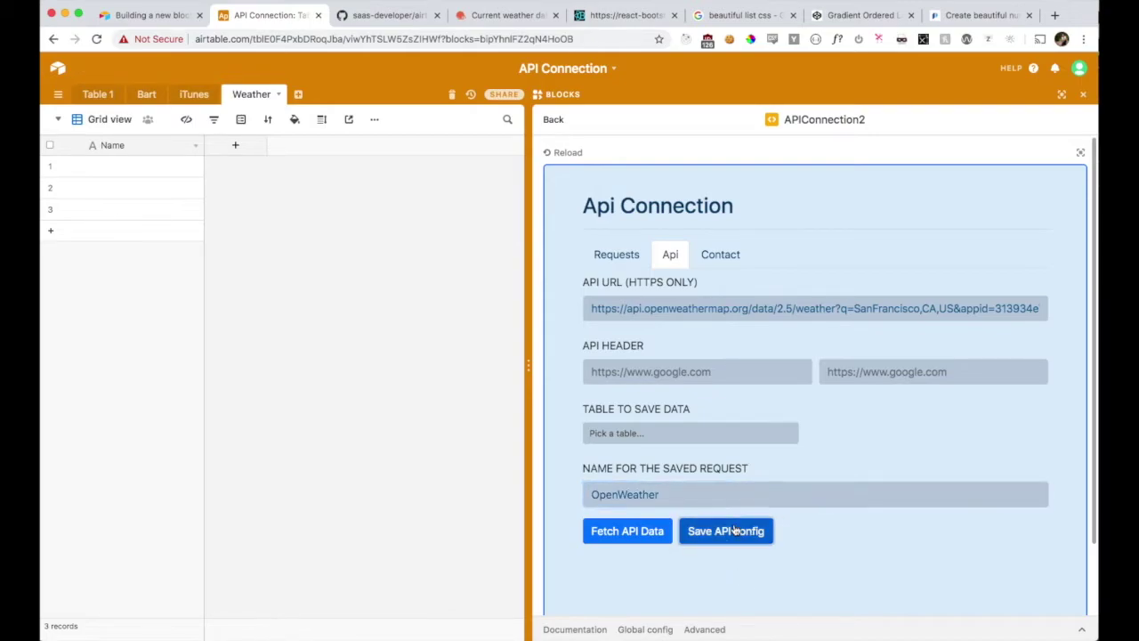
- Reopen the saved OpenWeather request, set its destination table to Weather and save the configuration
left_click(617, 257)
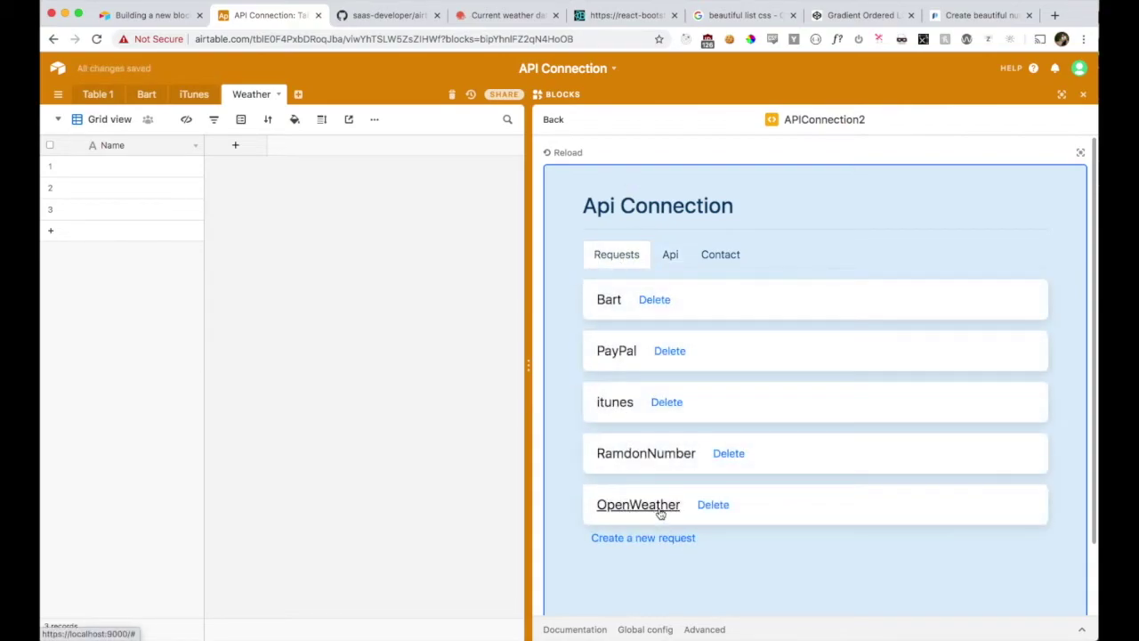
left_click(660, 513)
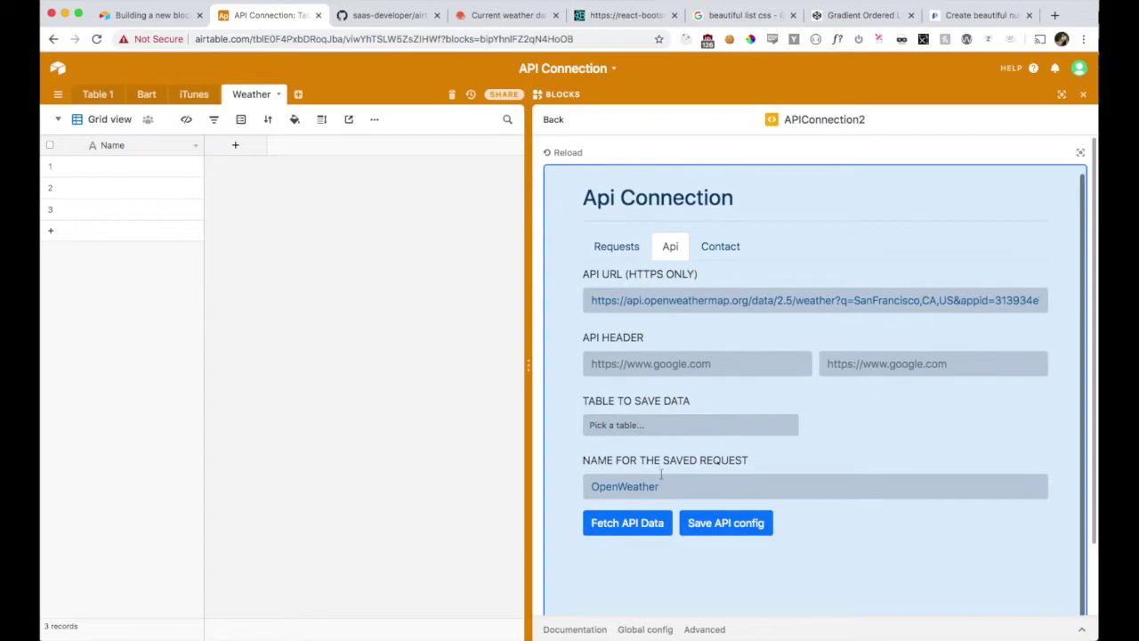
left_click(637, 433)
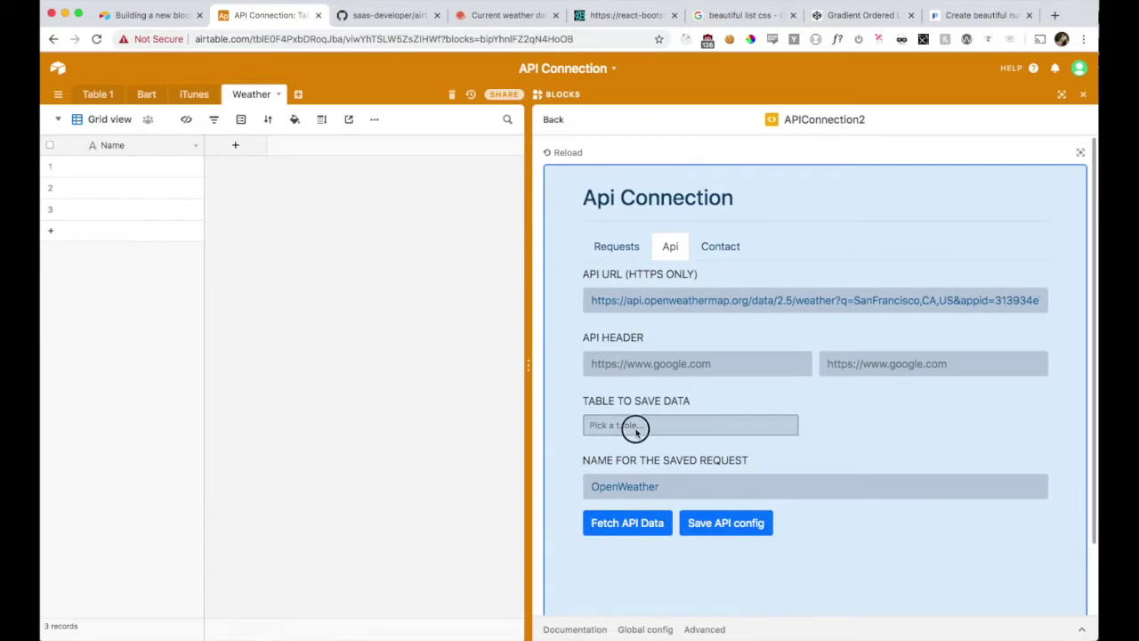
left_click(919, 557)
left_click(739, 527)
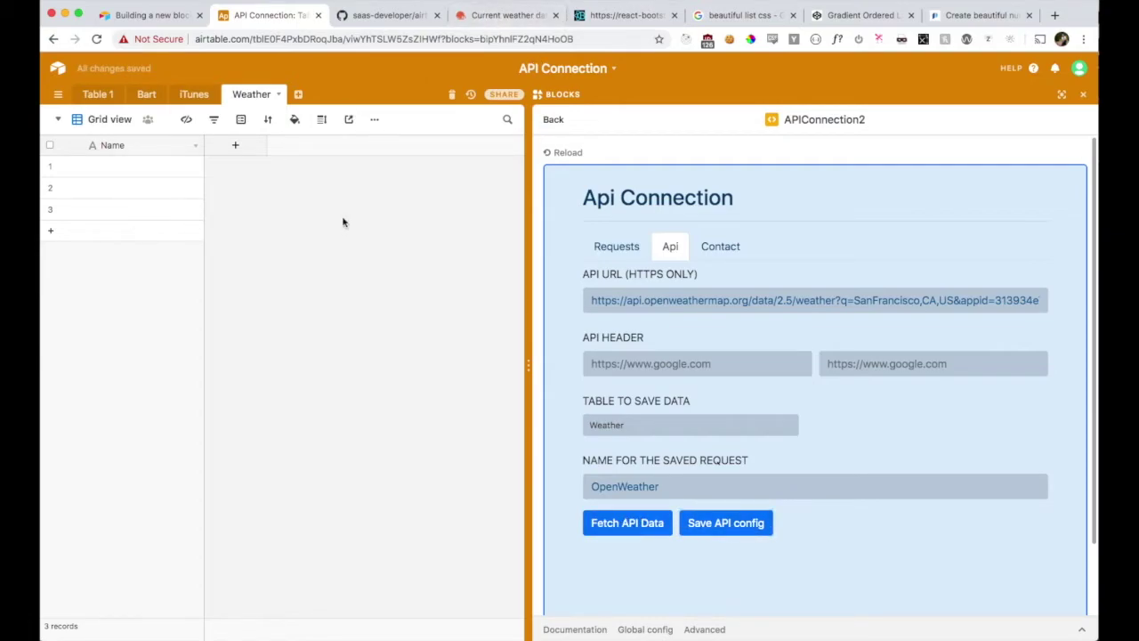
- Try to fetch the API data with the OpenWeather request and examine the returned response details
left_click(620, 523)
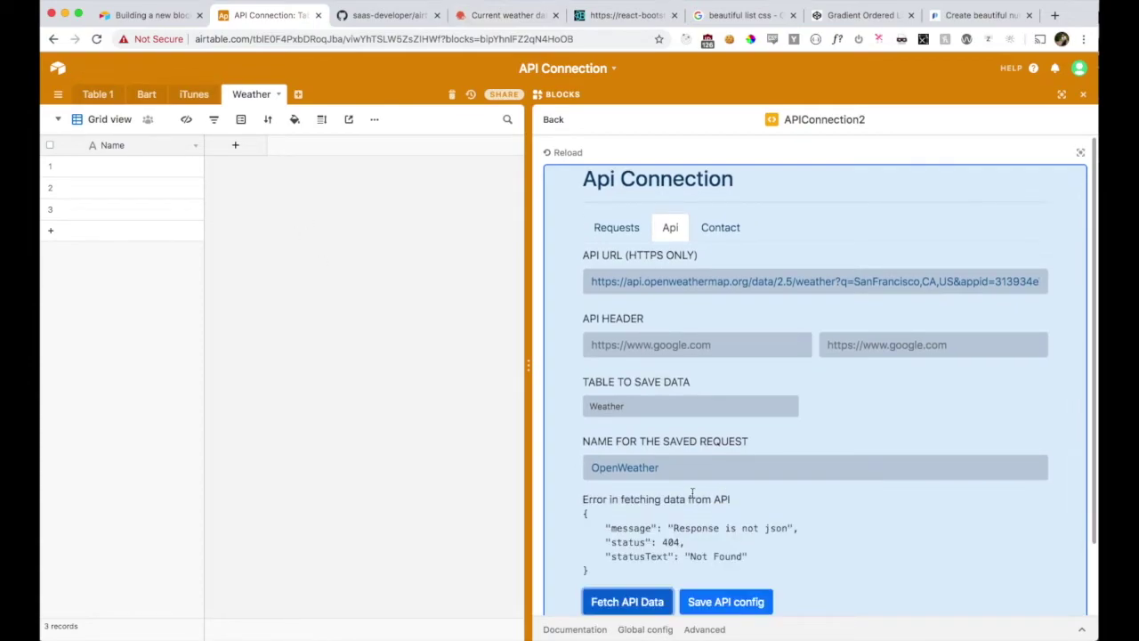
scroll(687, 493, "down", 1)
left_click_drag(583, 502, 611, 564)
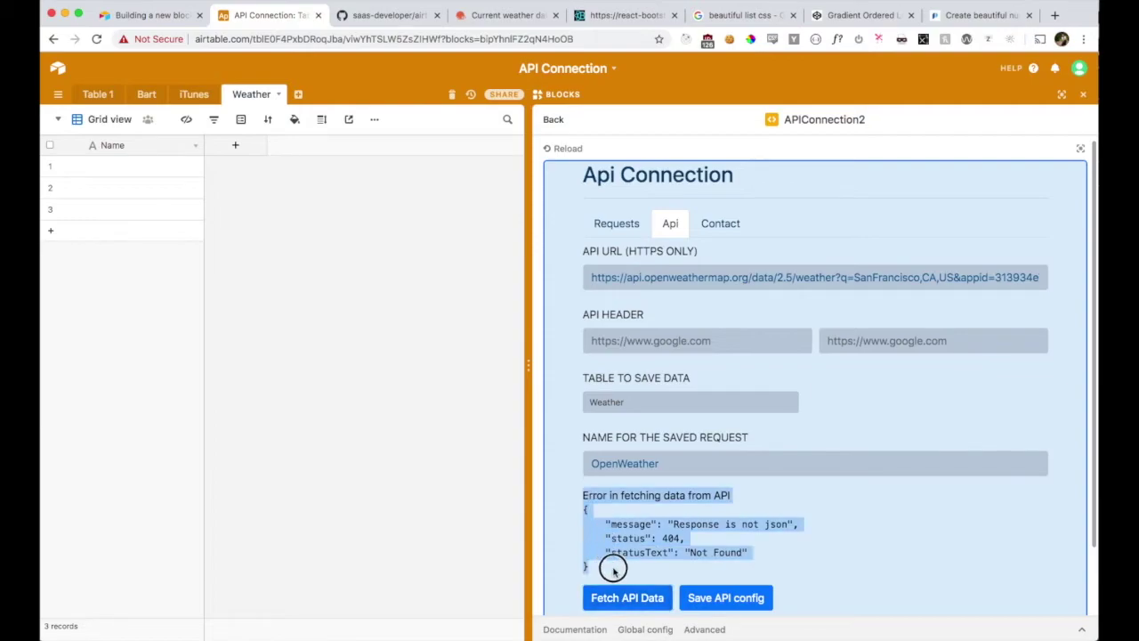
left_click(614, 575)
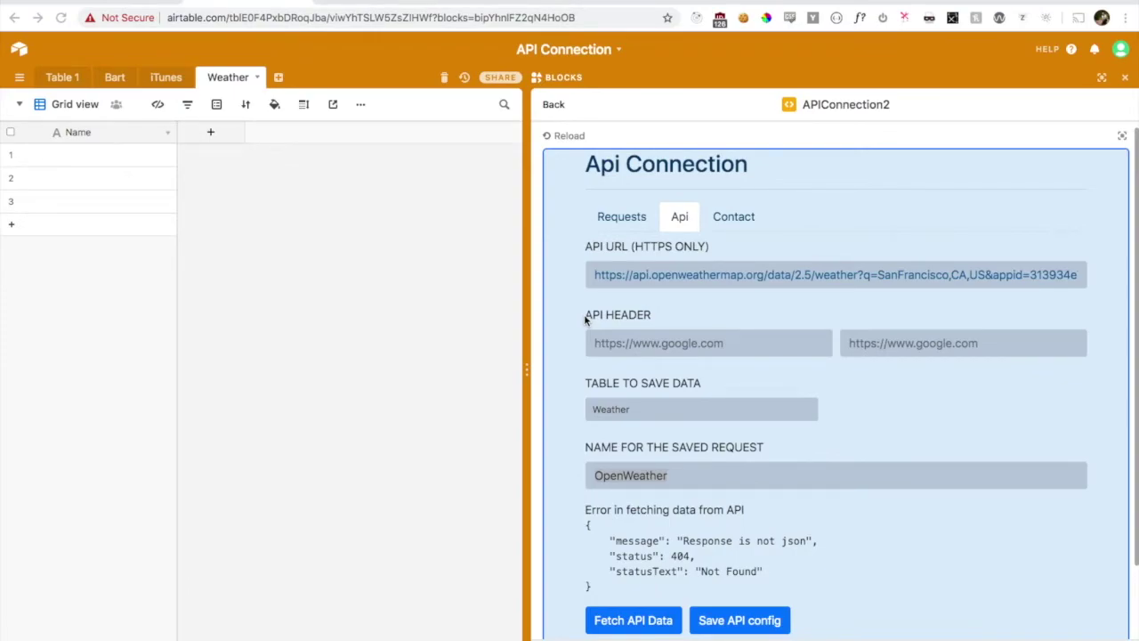
left_click_drag(586, 500, 599, 588)
left_click(599, 588)
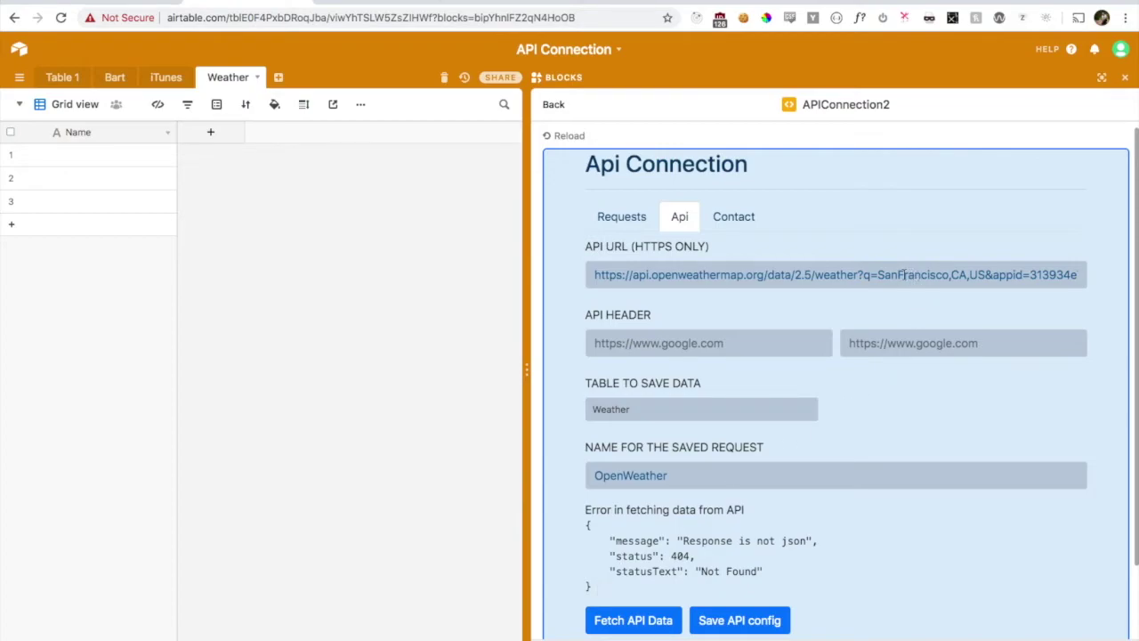
- Change the city in the API URL to San Francisco, with a space, and save the API configuration
left_click(899, 276)
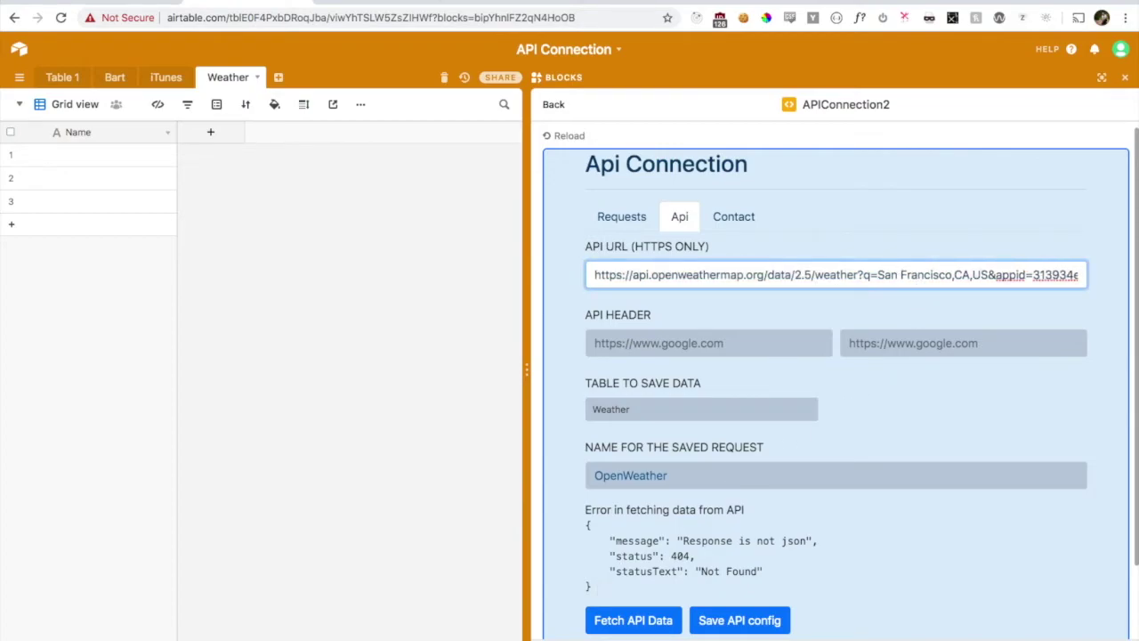
left_click(931, 299)
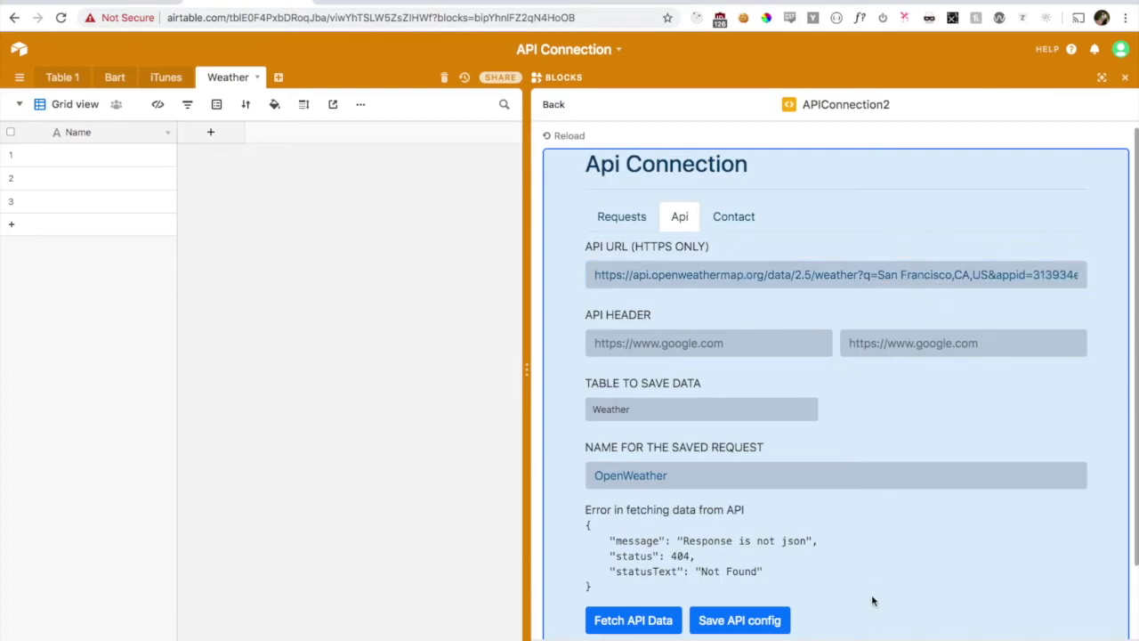
left_click(763, 619)
left_click(702, 514)
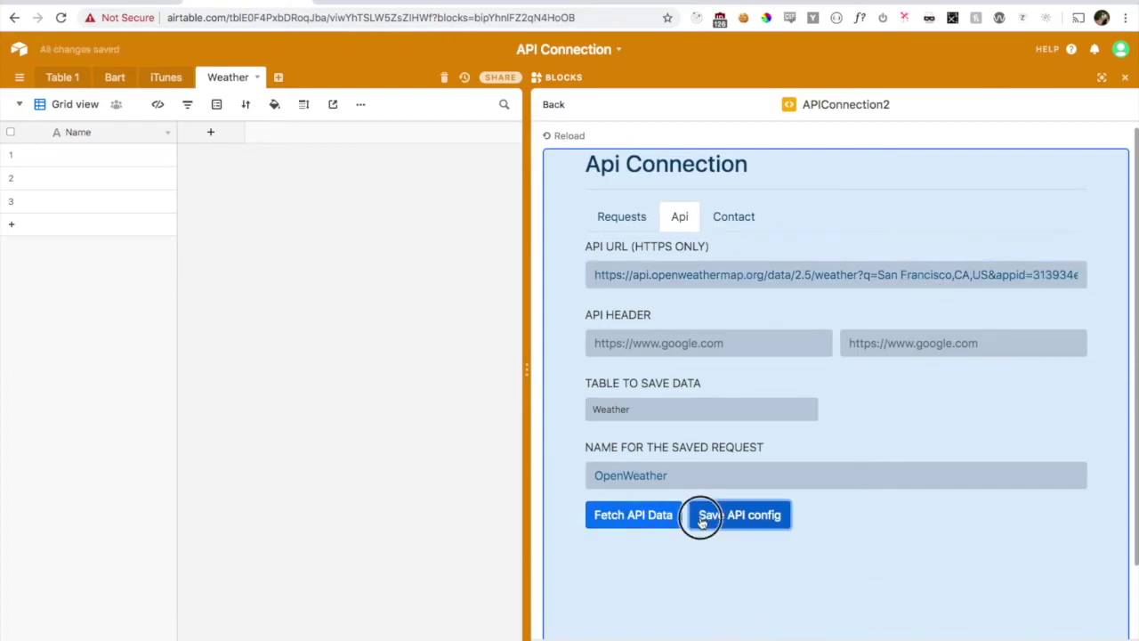
- Fetch the OpenWeather data into the Weather table and check the fetch status
left_click(642, 528)
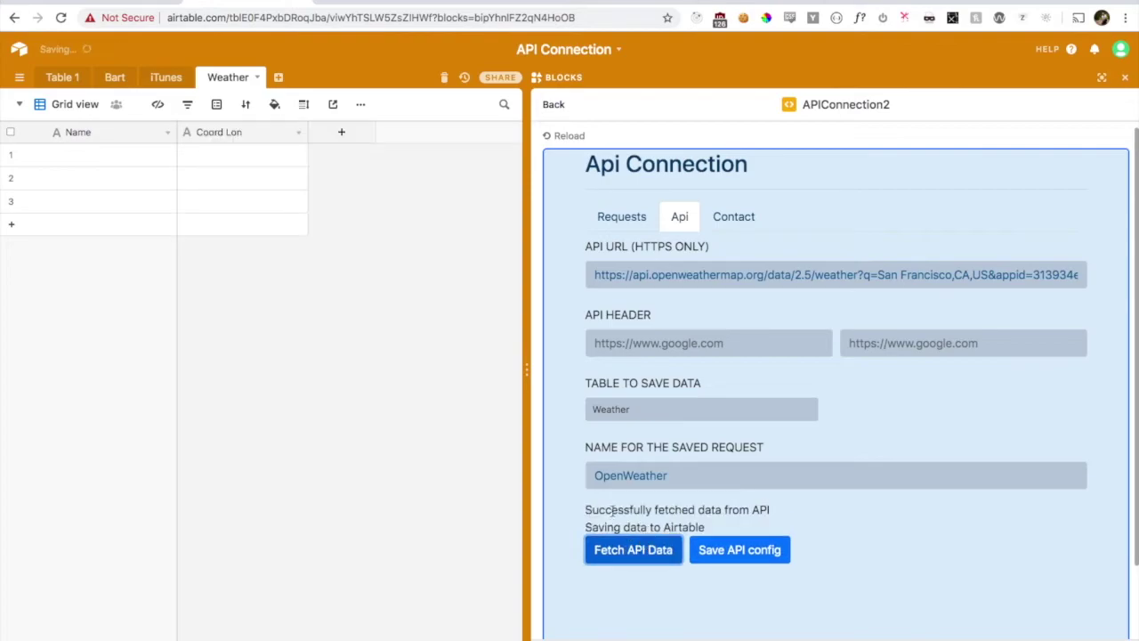
left_click_drag(585, 510, 772, 511)
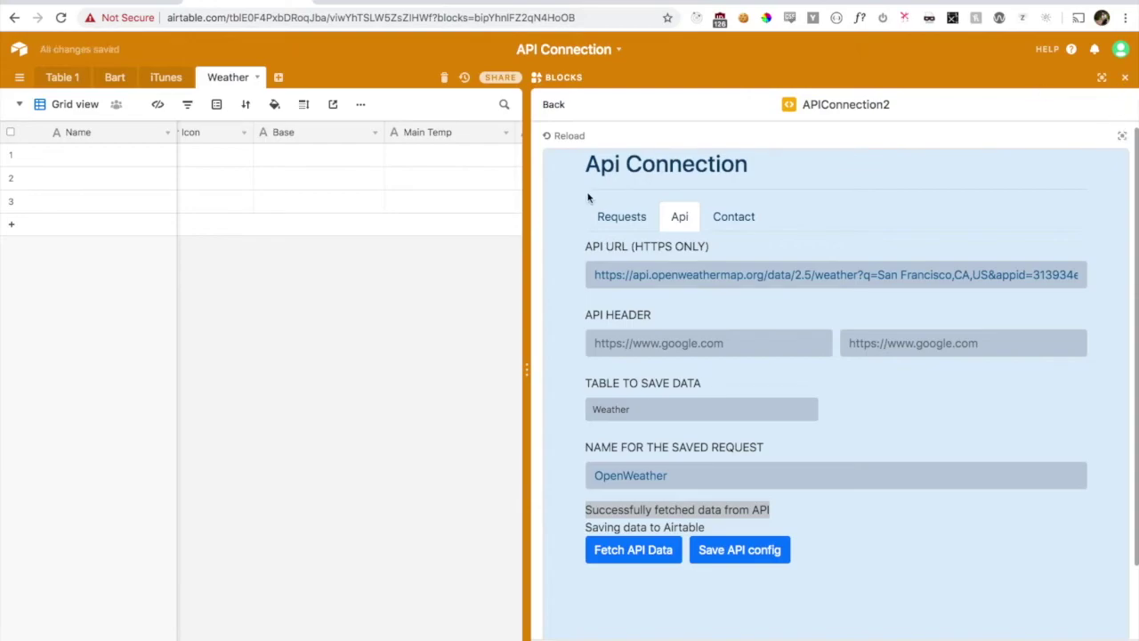
- Widen the Weather grid and delete the three empty records above the fetched weather data
left_click_drag(529, 363, 819, 356)
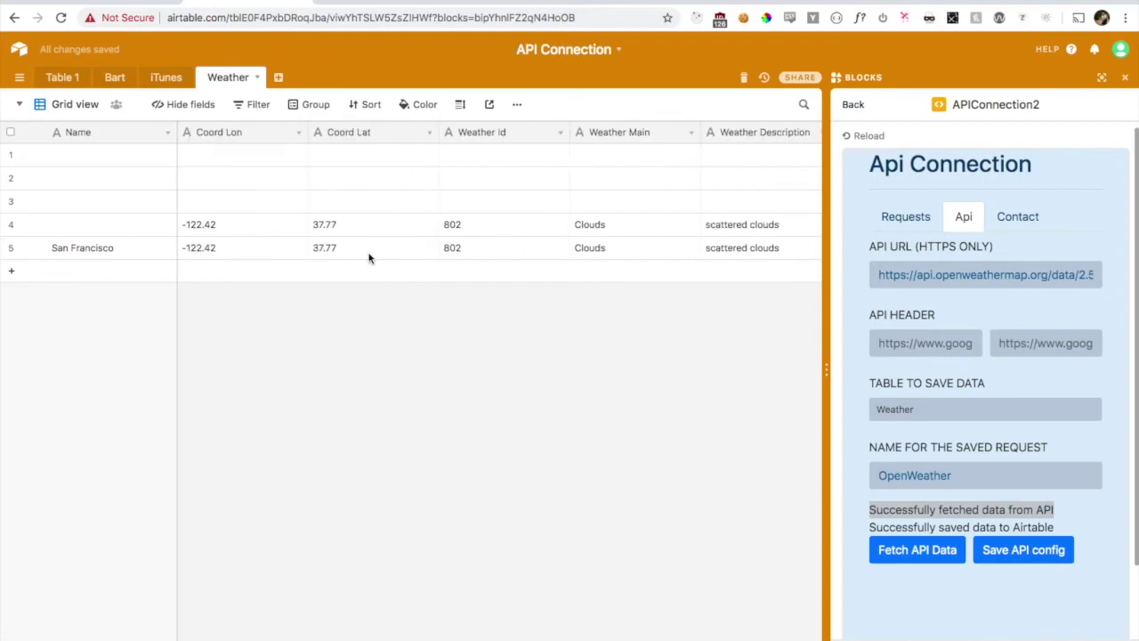
left_click(239, 228)
left_click_drag(131, 158, 133, 203)
right_click(134, 204)
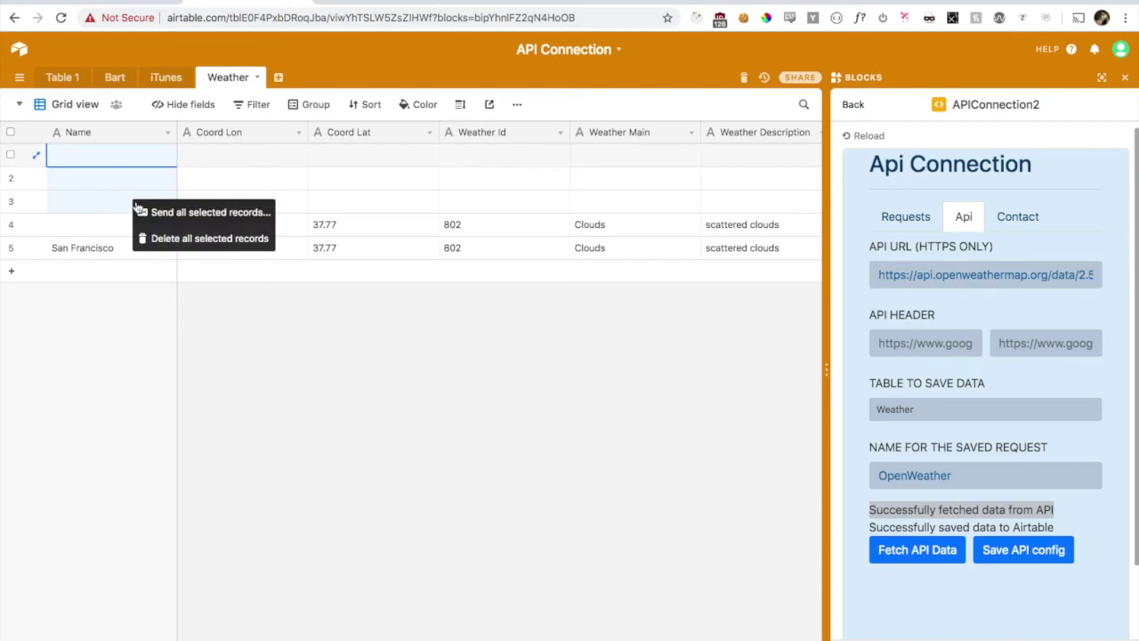
left_click(165, 238)
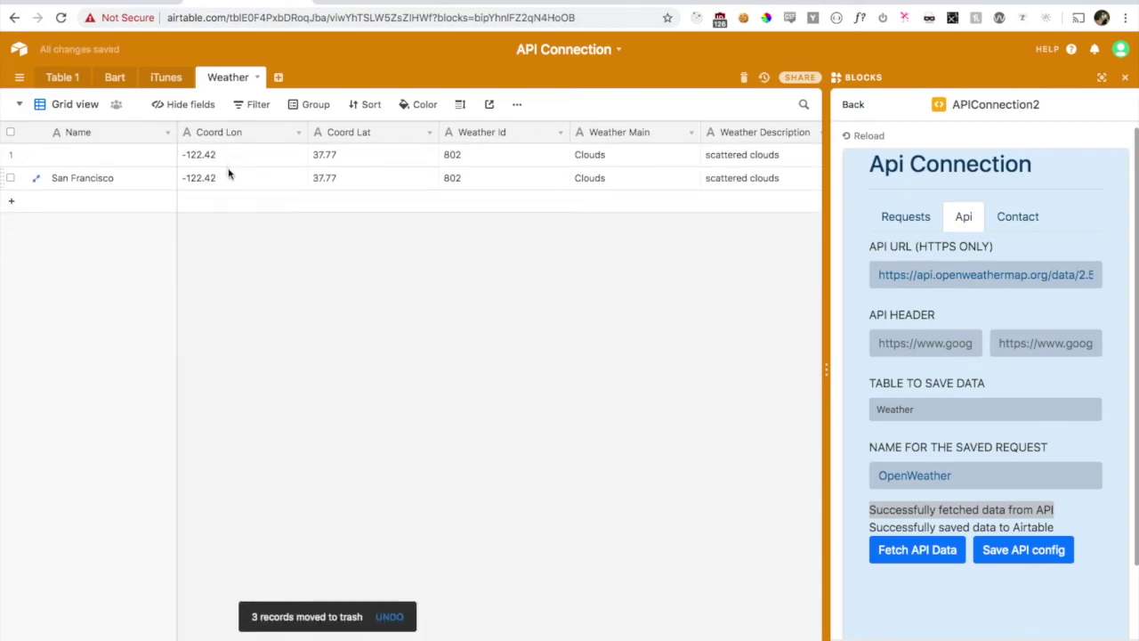
- Fetch the OpenWeather data into the Weather table again and check the newly added records
left_click(935, 522)
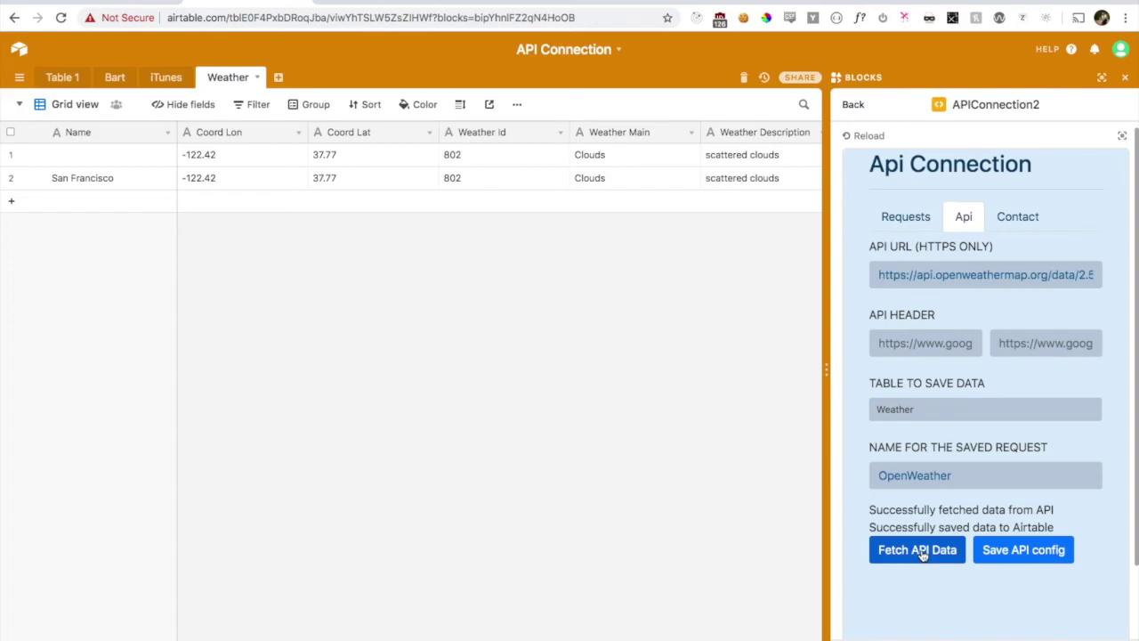
left_click(919, 551)
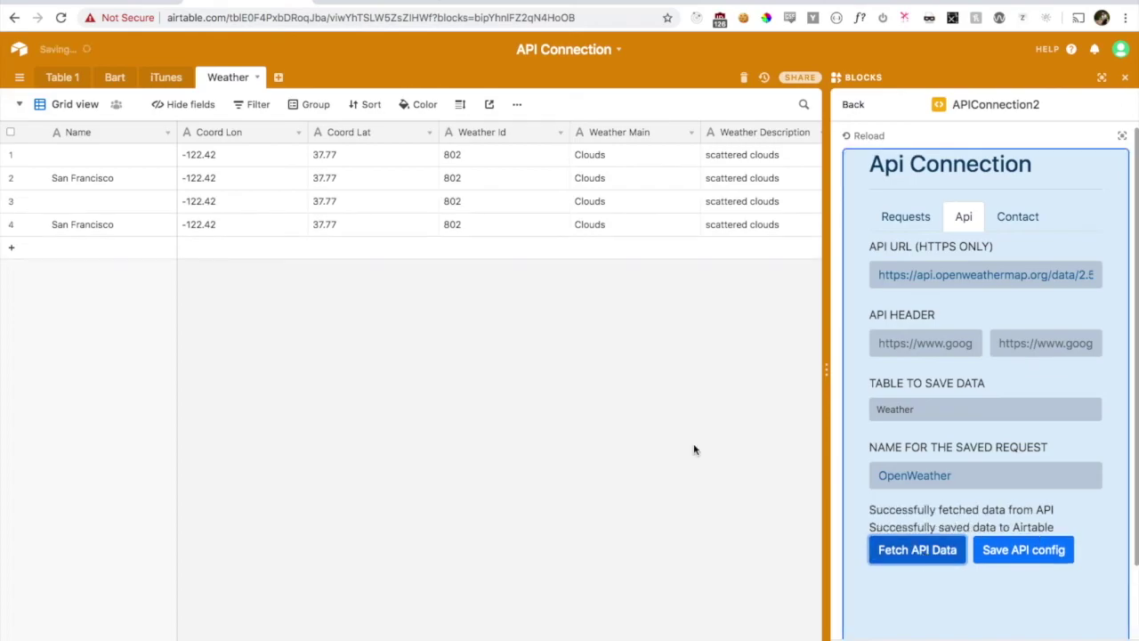
left_click_drag(272, 204, 504, 224)
left_click(553, 355)
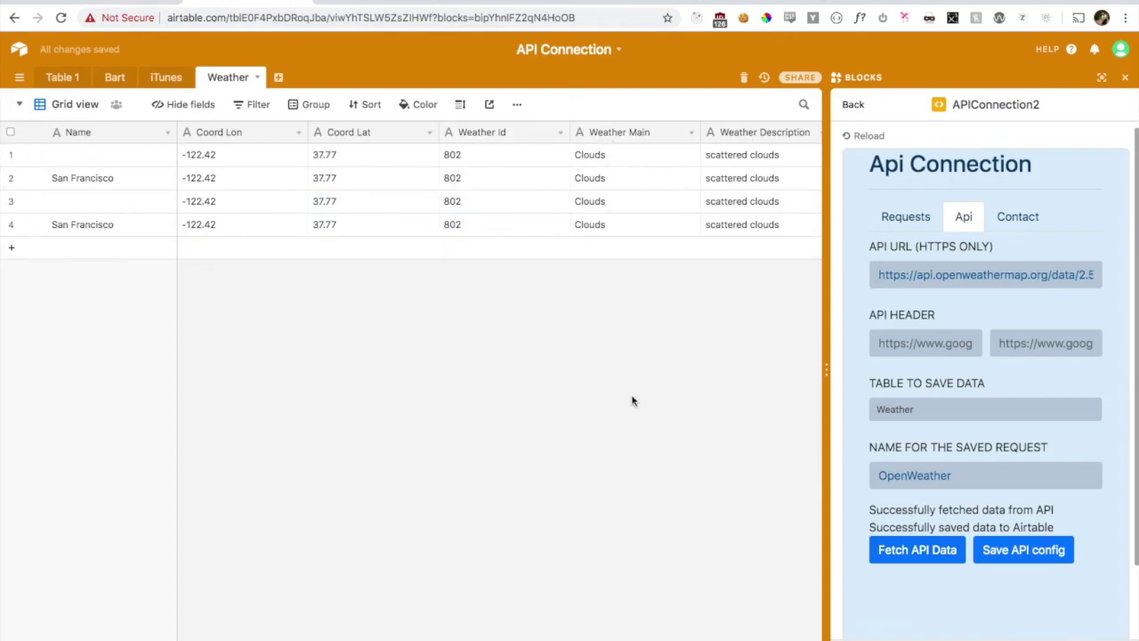
- Widen the API Connection block and examine the API URL of the OpenWeather request
left_click_drag(826, 360, 534, 345)
left_click(696, 275)
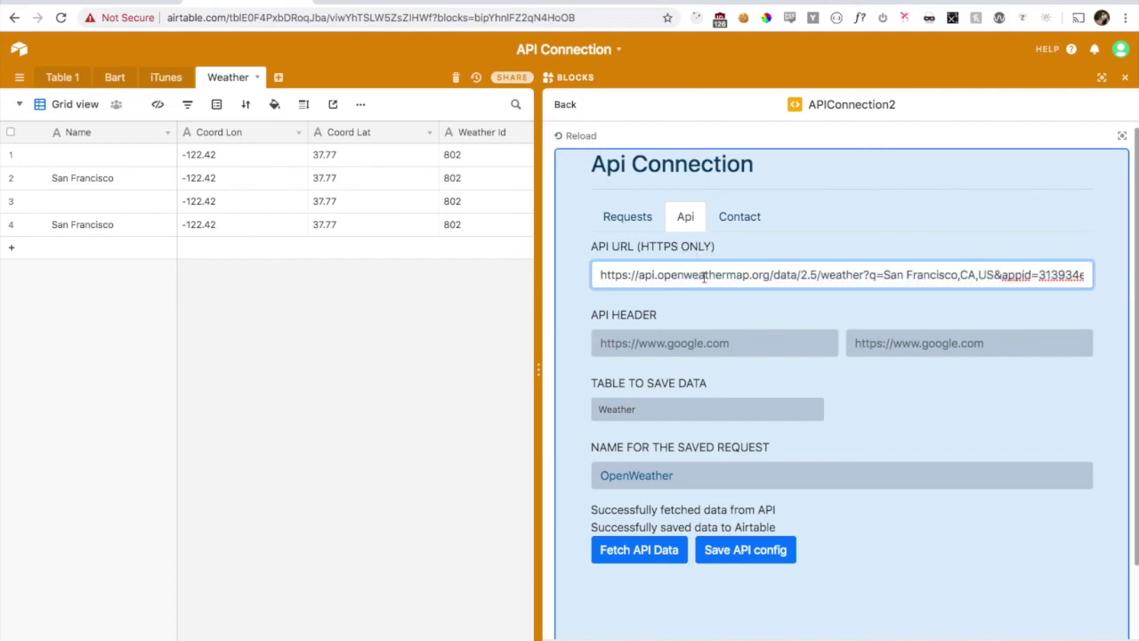
key("super+a")
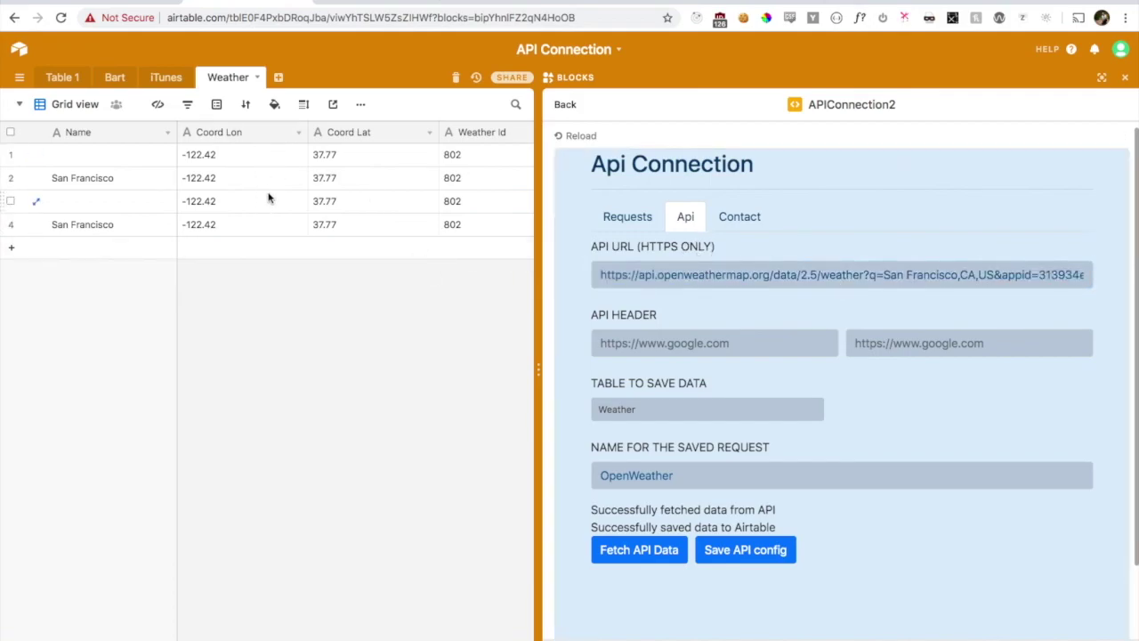